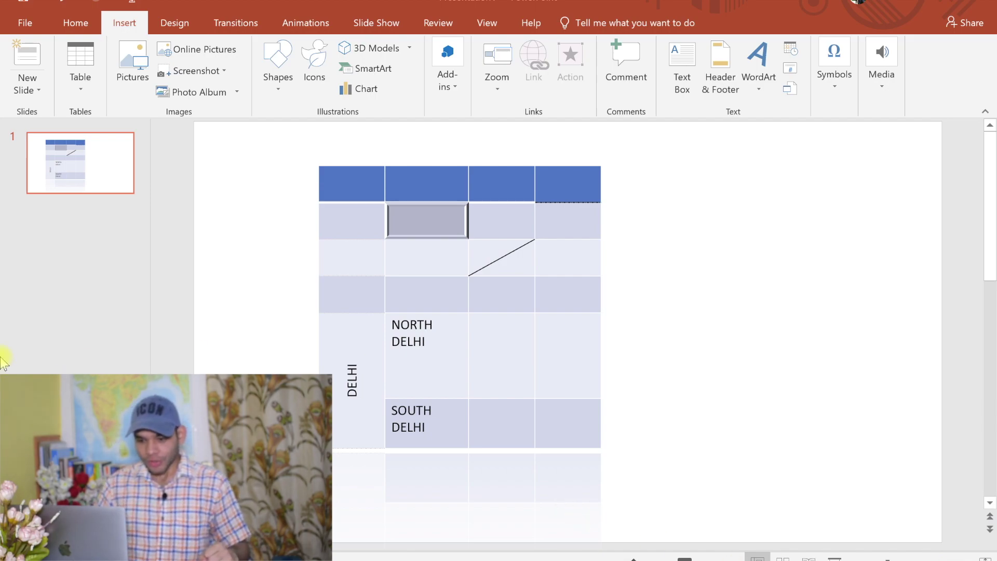
Insert a new slide after slide 1 and delete its title and content placeholders.
right_click(73, 152)
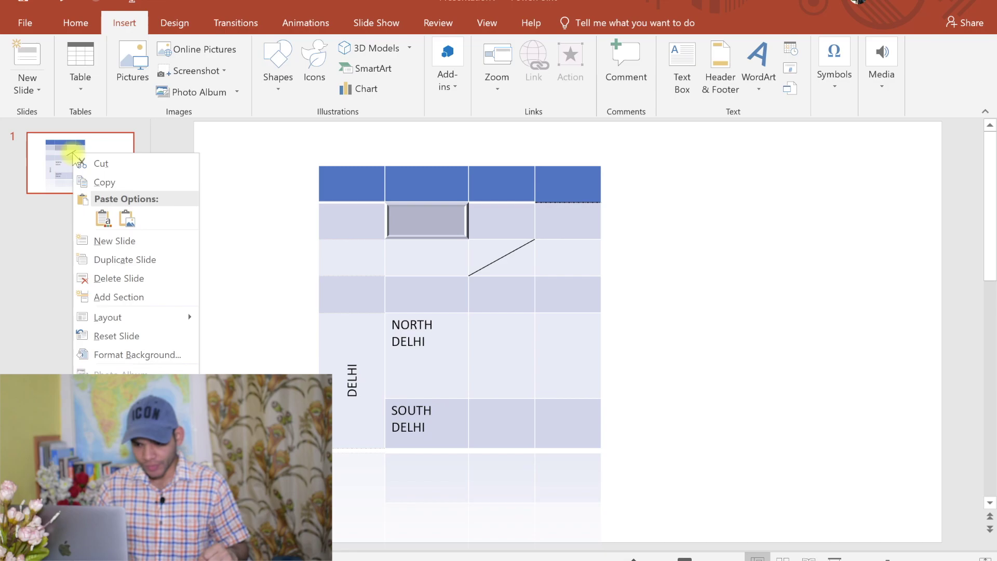
click(129, 241)
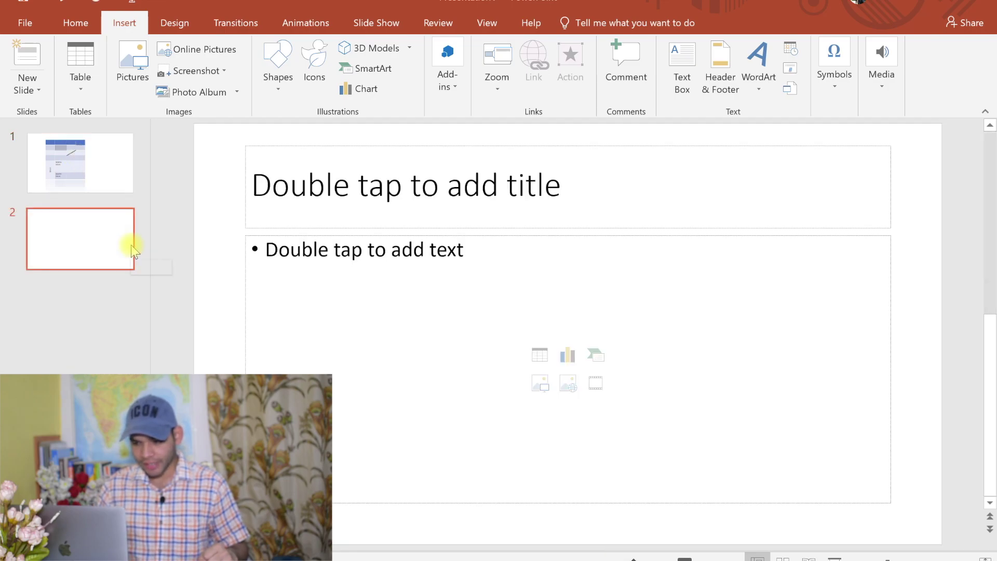
click(414, 149)
click(412, 147)
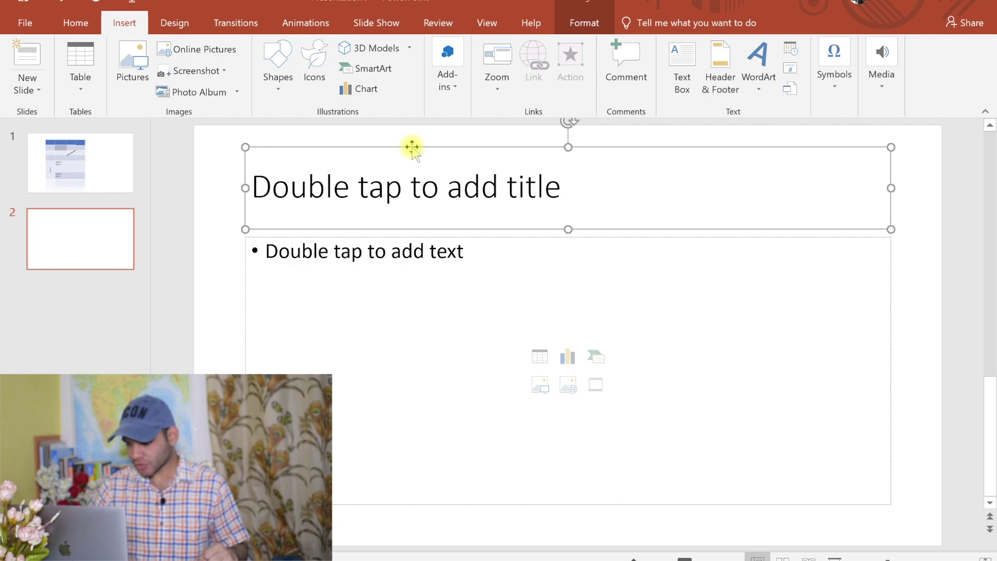
key(Delete)
click(406, 235)
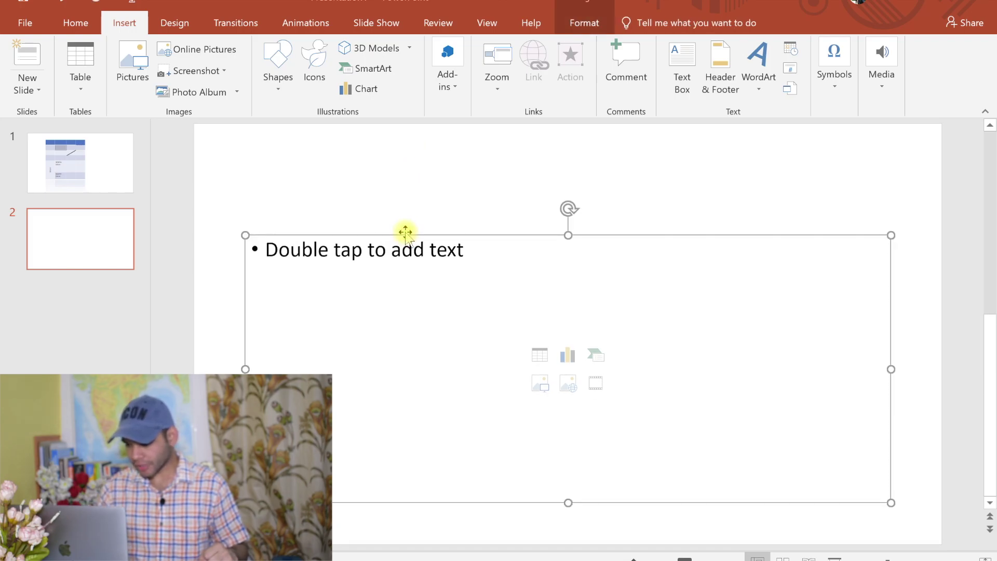
key(Delete)
click(70, 239)
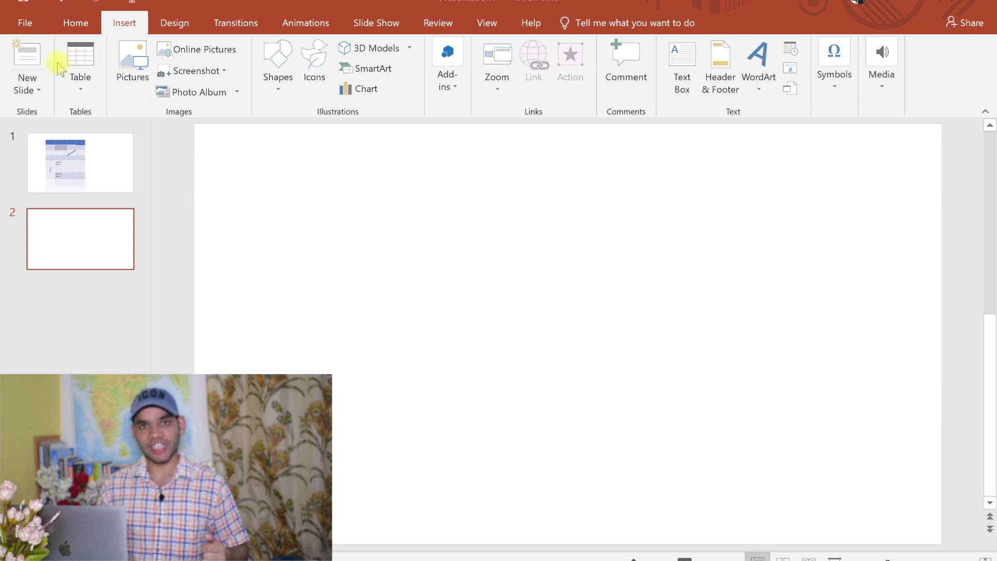
Insert the cameron-venti starry night-sky photo from the Desktop onto slide 2.
click(132, 67)
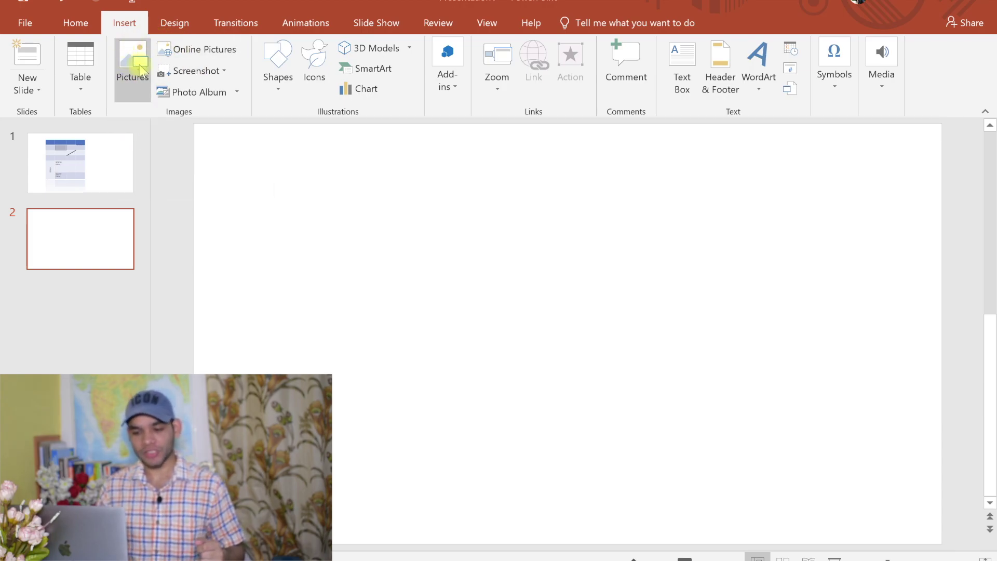
click(134, 67)
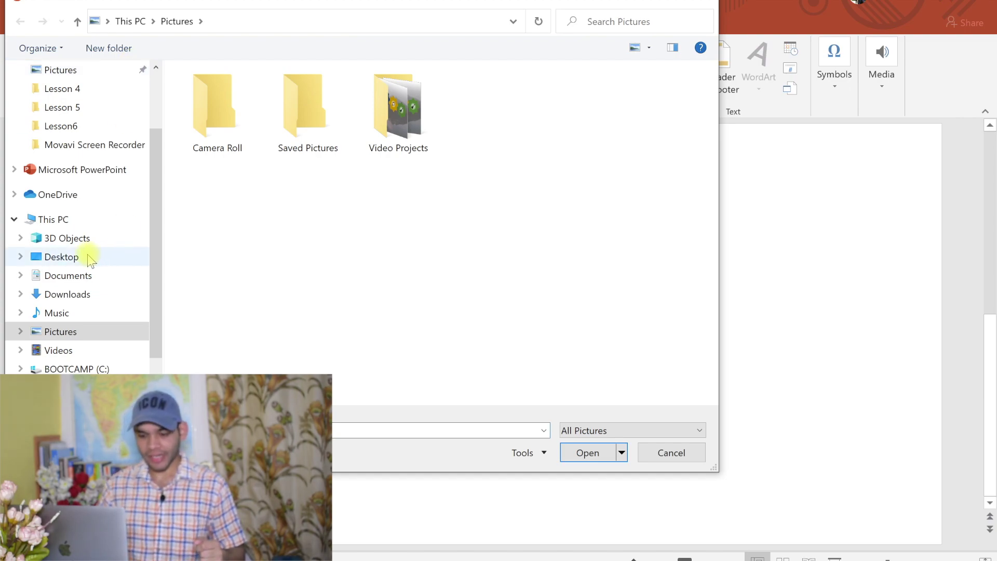
click(104, 255)
click(578, 113)
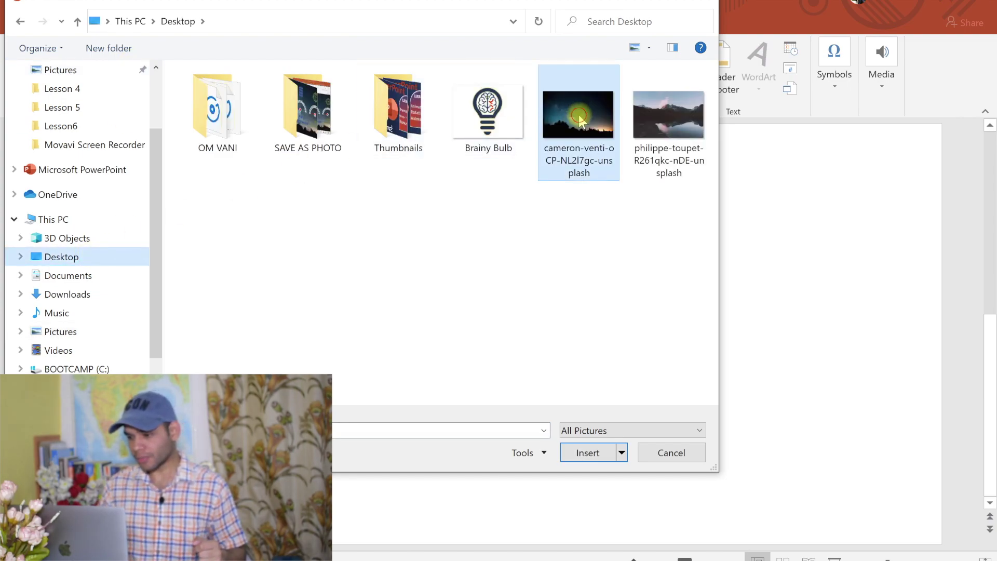
click(578, 448)
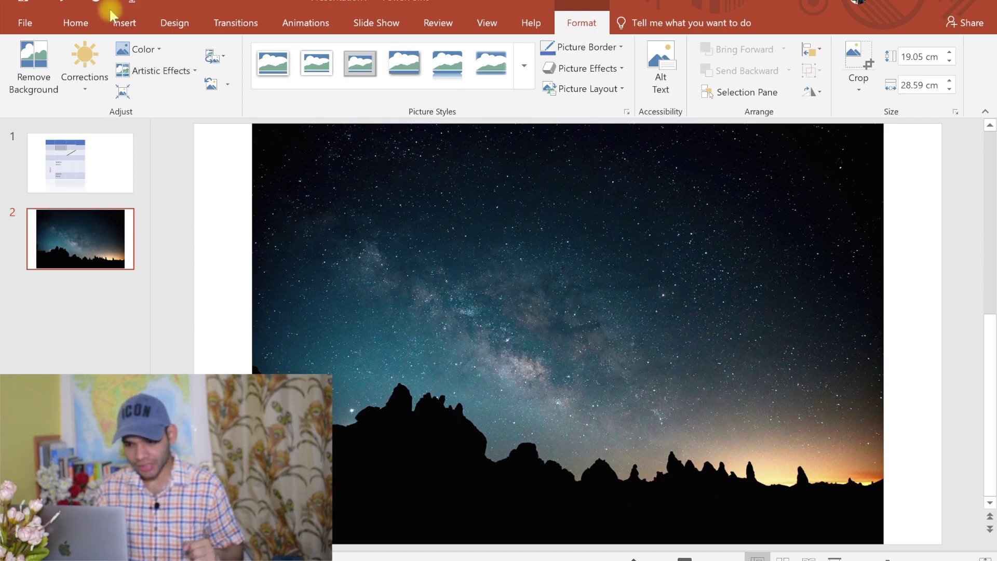
click(120, 23)
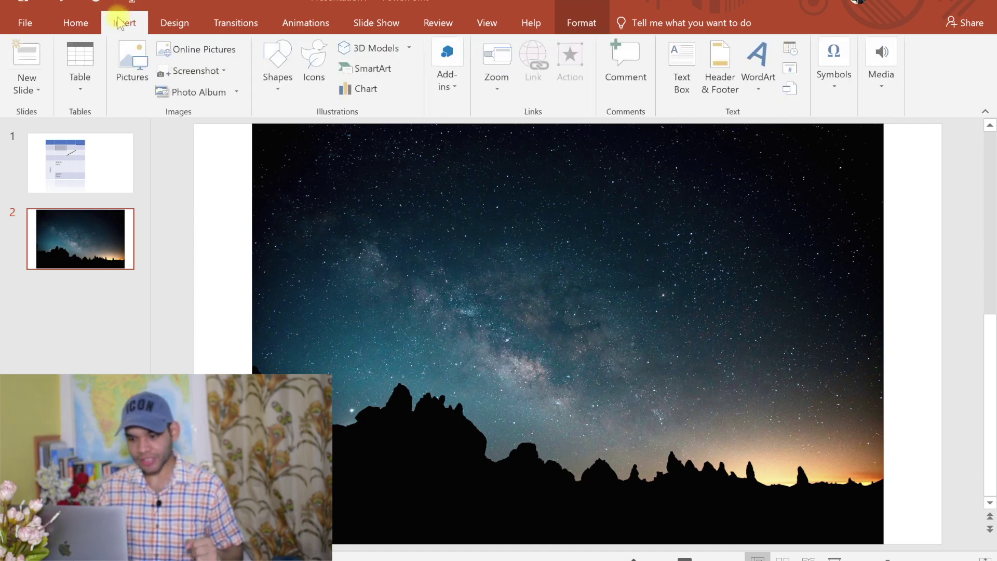
Take a screen clipping of the desktop area and insert it over the starry photo.
click(212, 71)
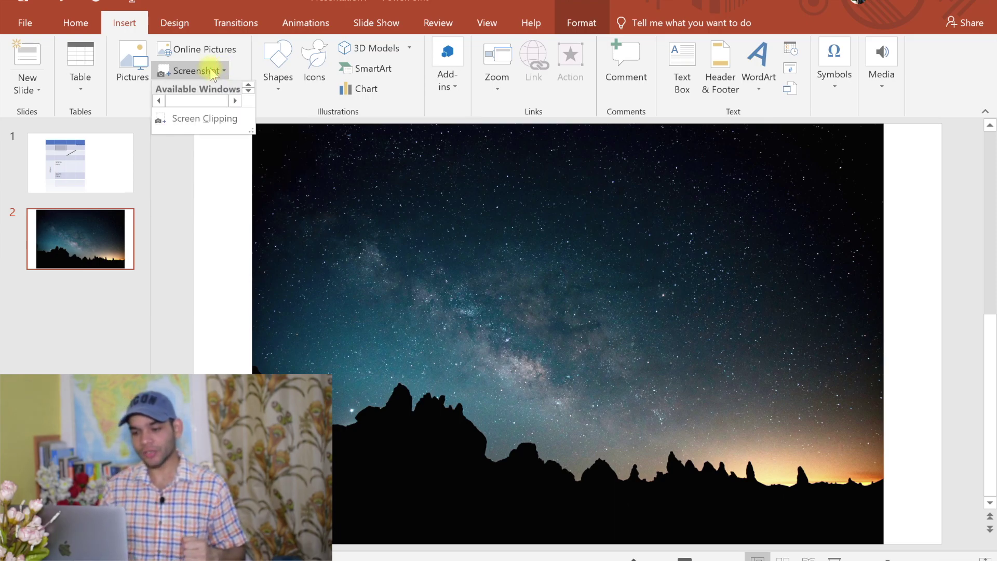
click(213, 70)
click(213, 71)
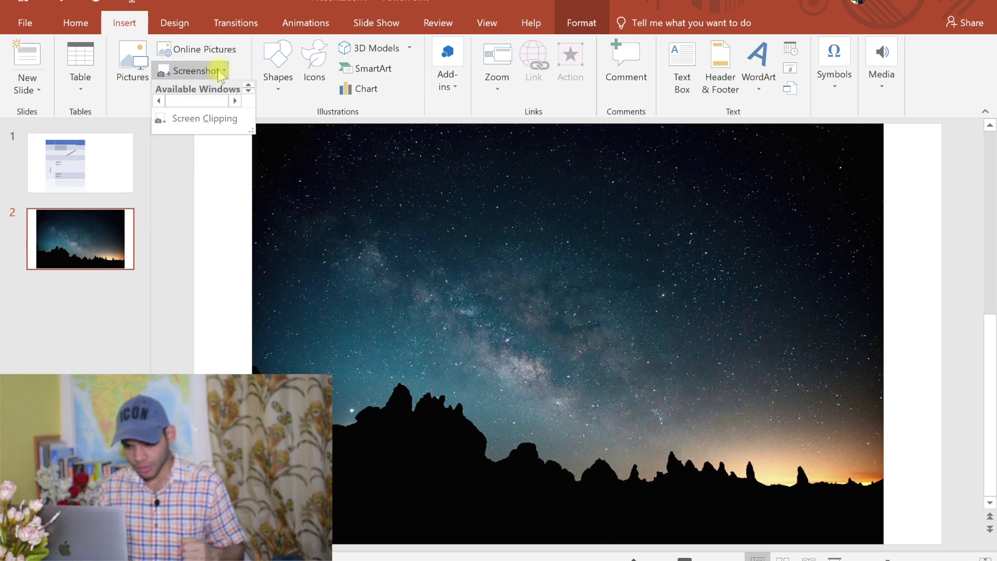
click(215, 122)
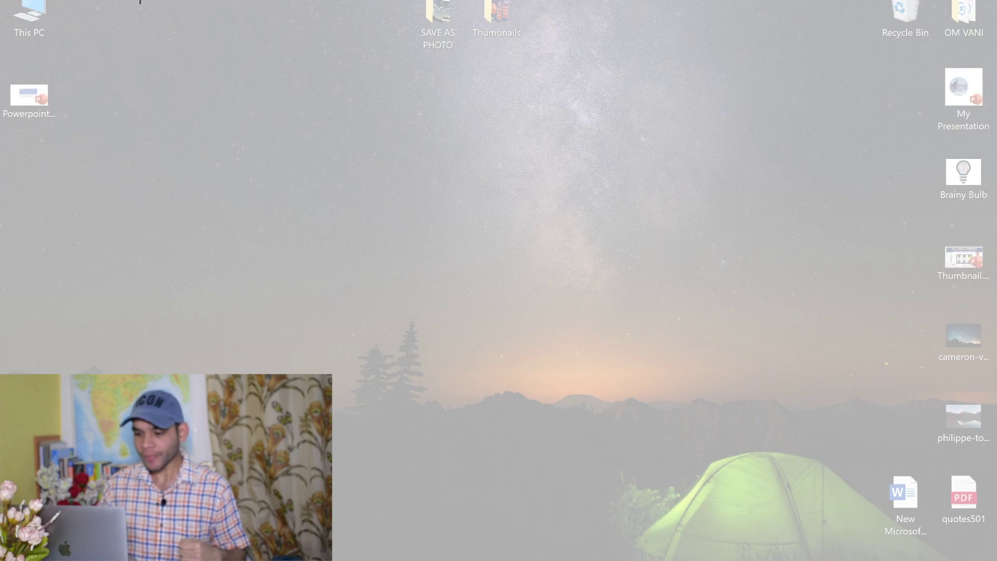
drag(141, 2, 820, 261)
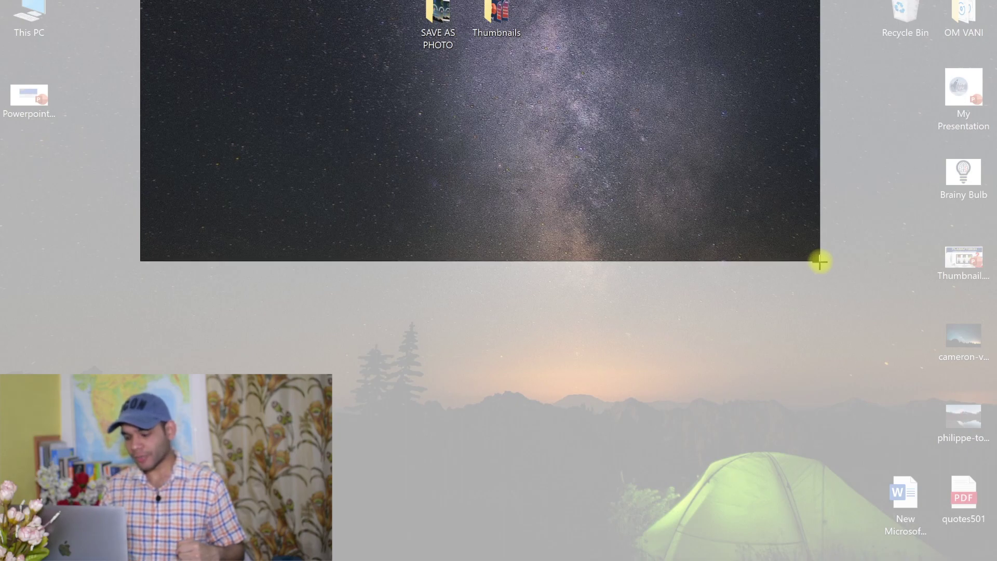
drag(820, 261, 818, 260)
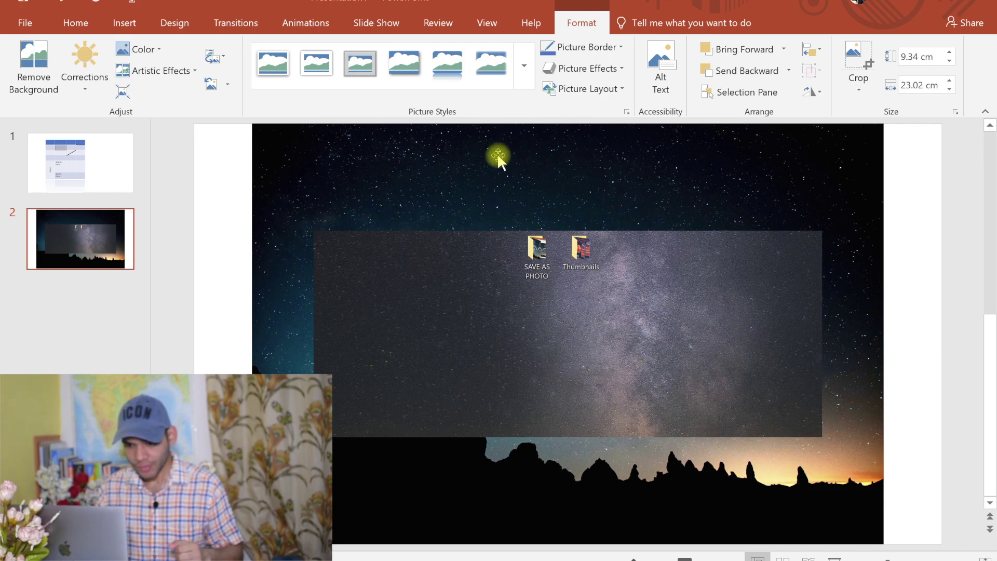
click(118, 24)
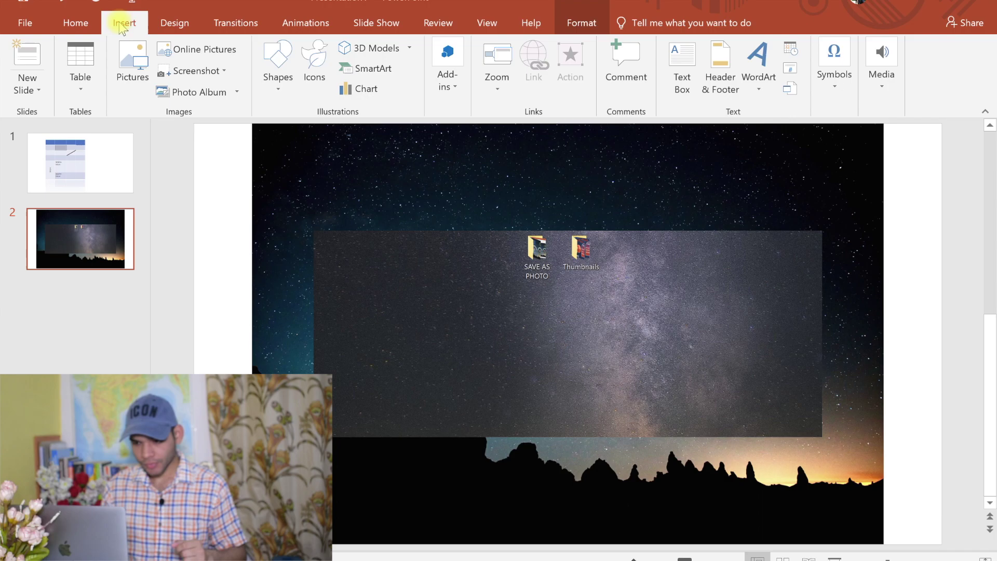
click(238, 94)
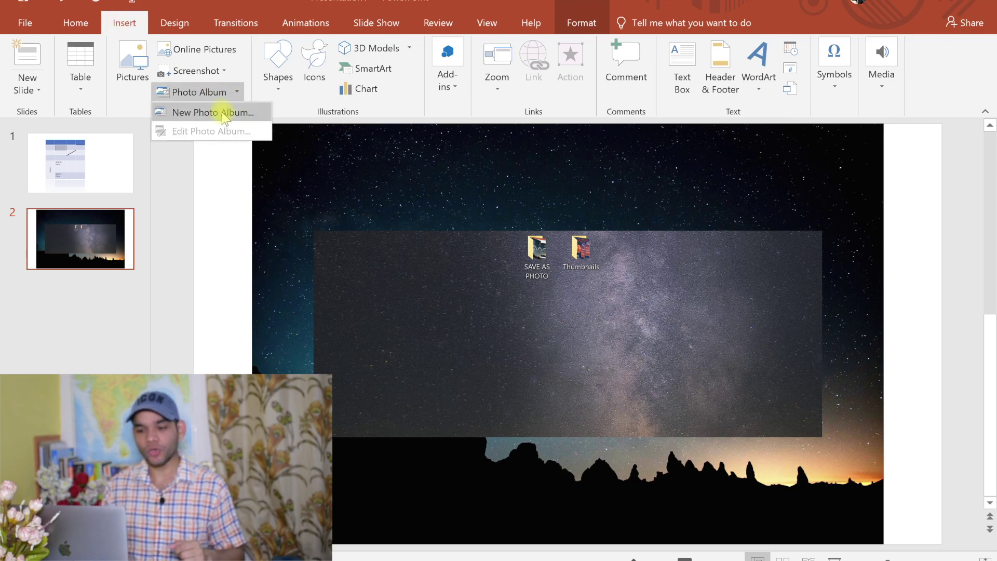
click(221, 112)
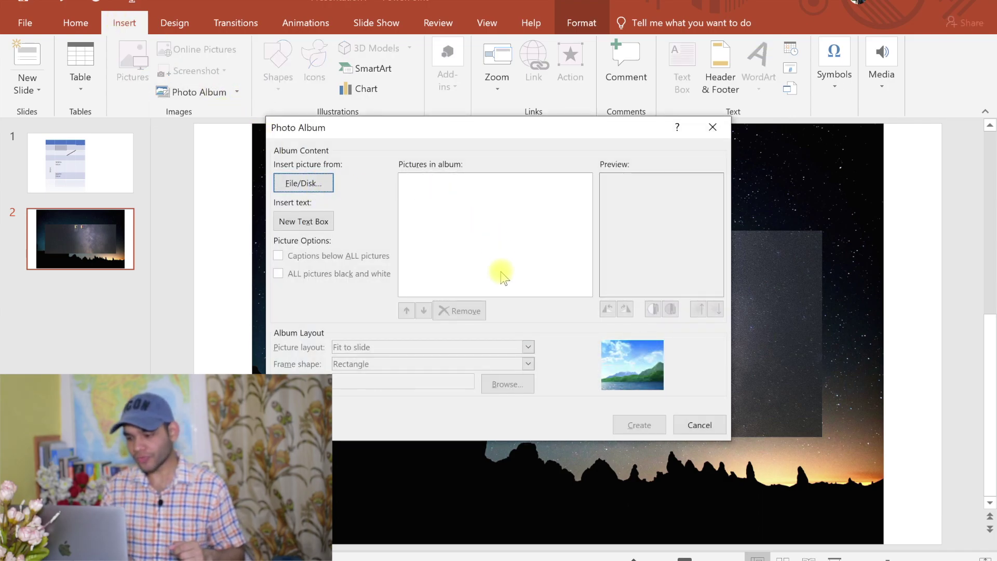
click(700, 424)
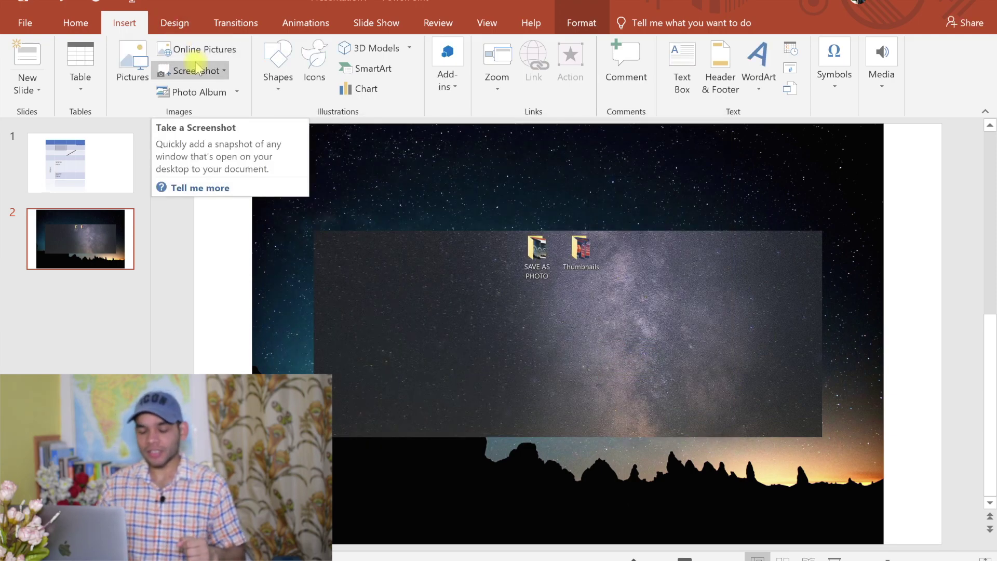
Insert the orange gazania photo from the online Flowers collection, then undo it.
click(215, 49)
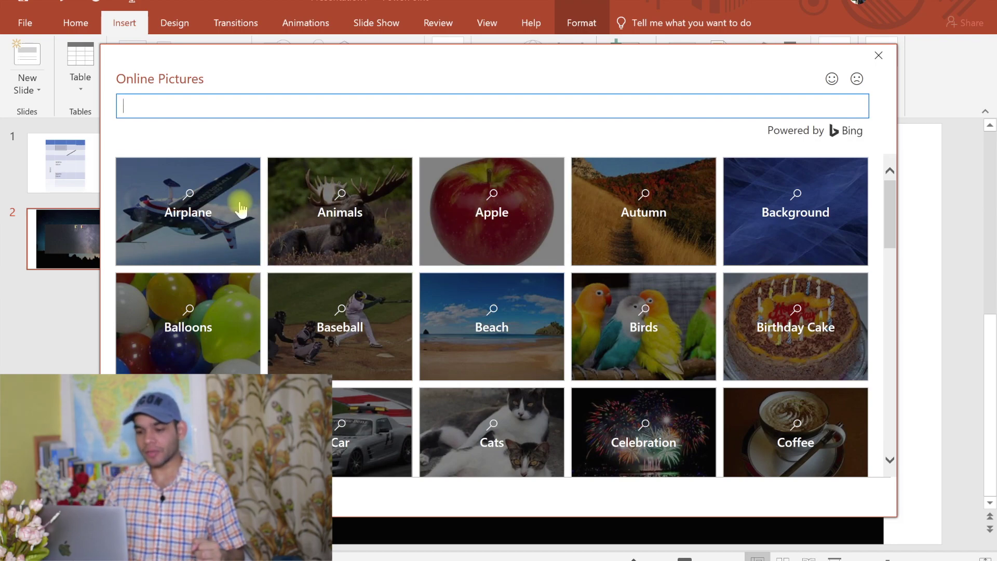
scroll(379, 328, down, 2)
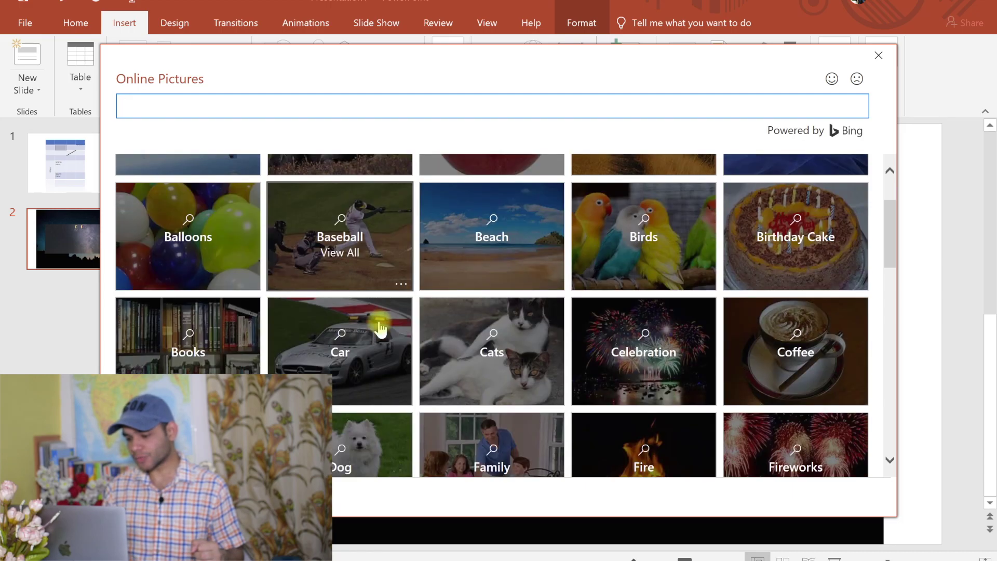
scroll(379, 328, down, 6)
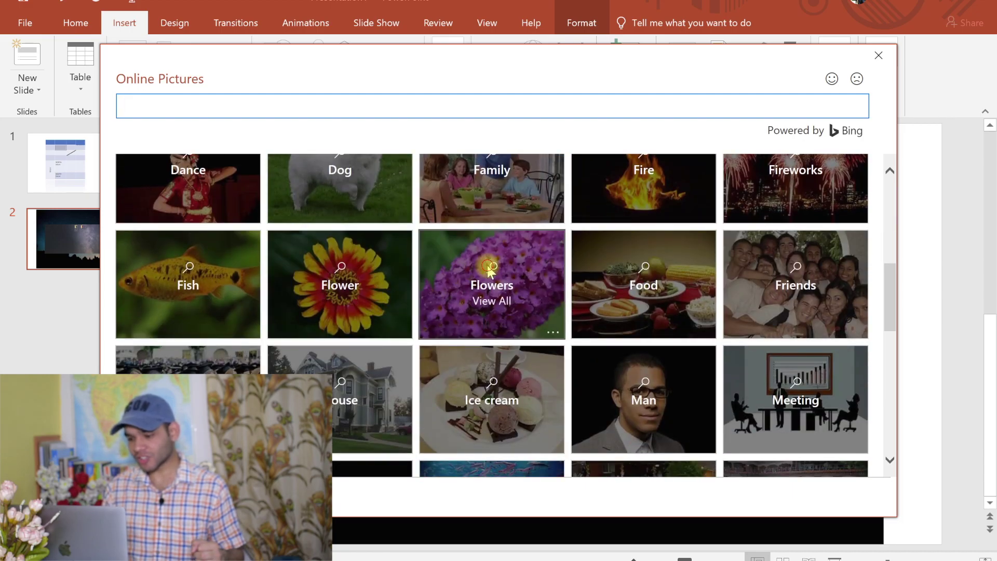
click(490, 267)
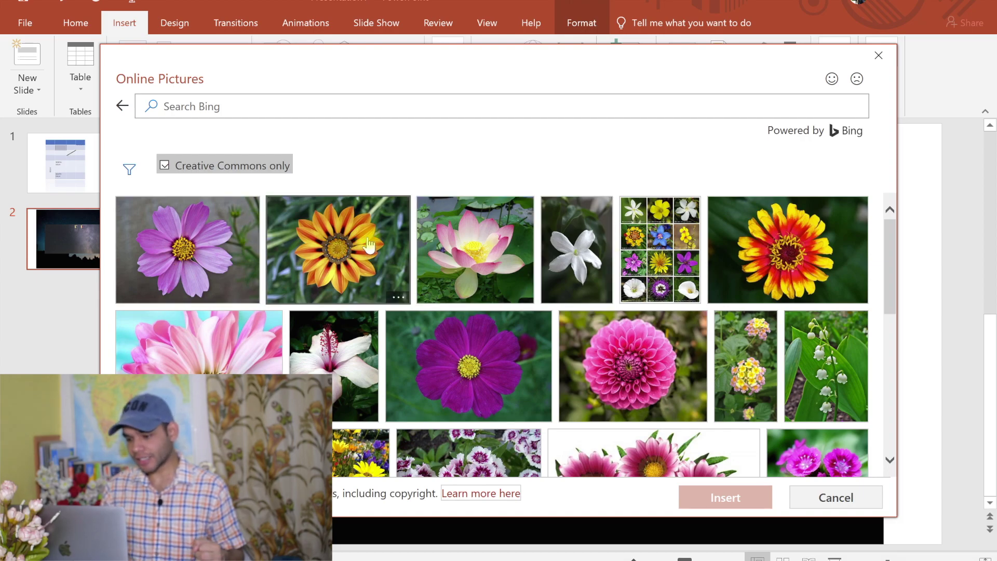
click(339, 235)
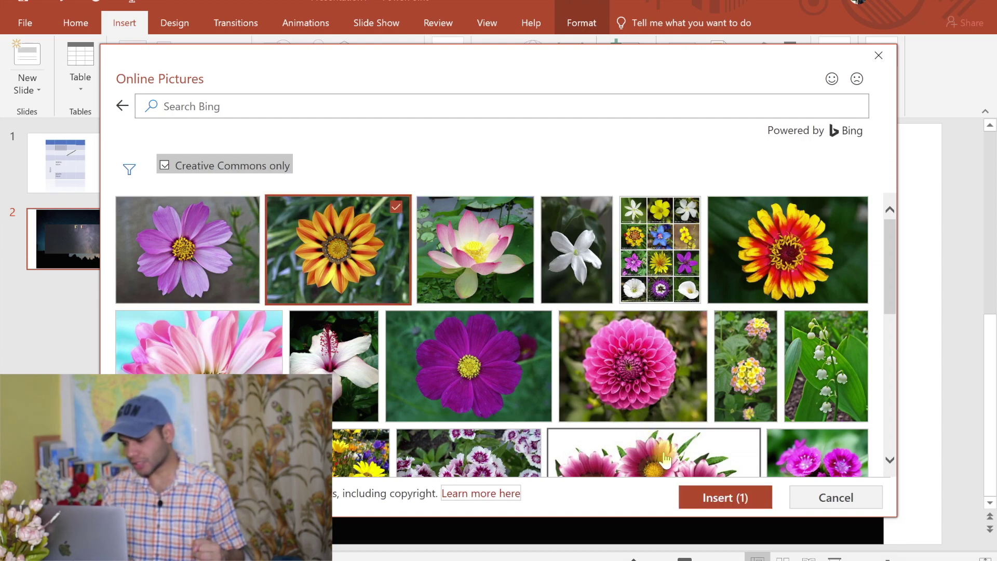
click(716, 494)
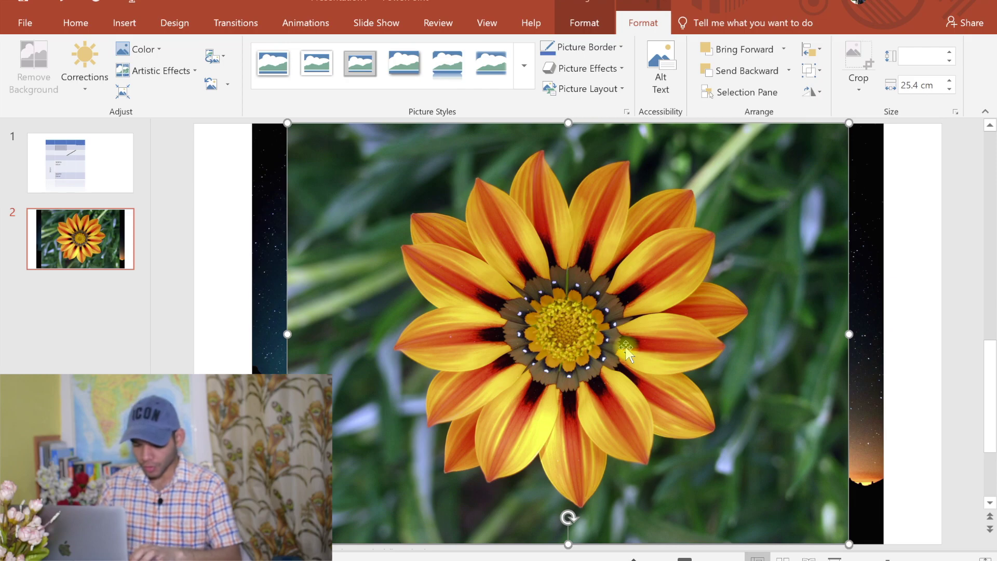
key(ctrl+z)
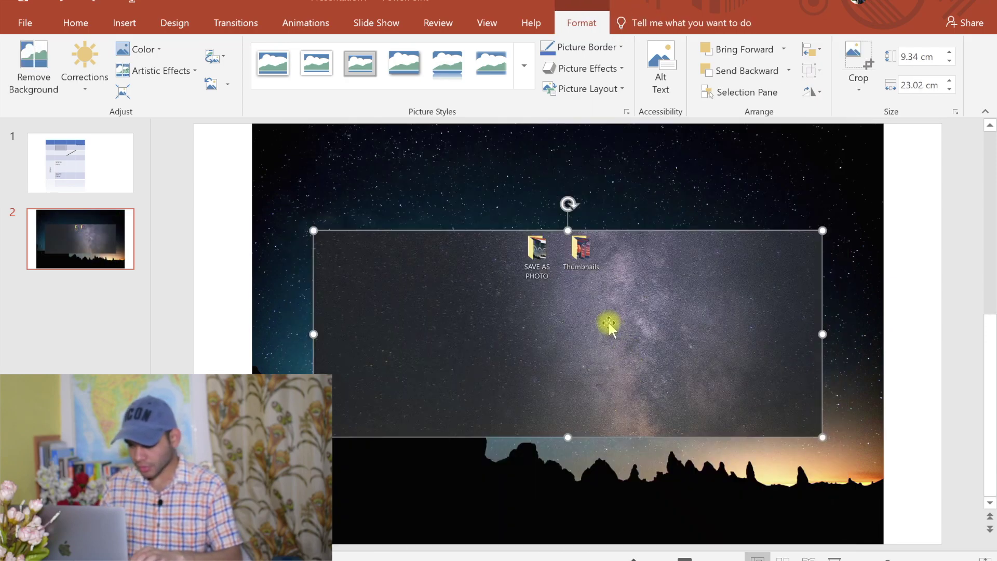
Undo the desktop clipping so only the starry photo remains, and select that photo.
key(ctrl+z)
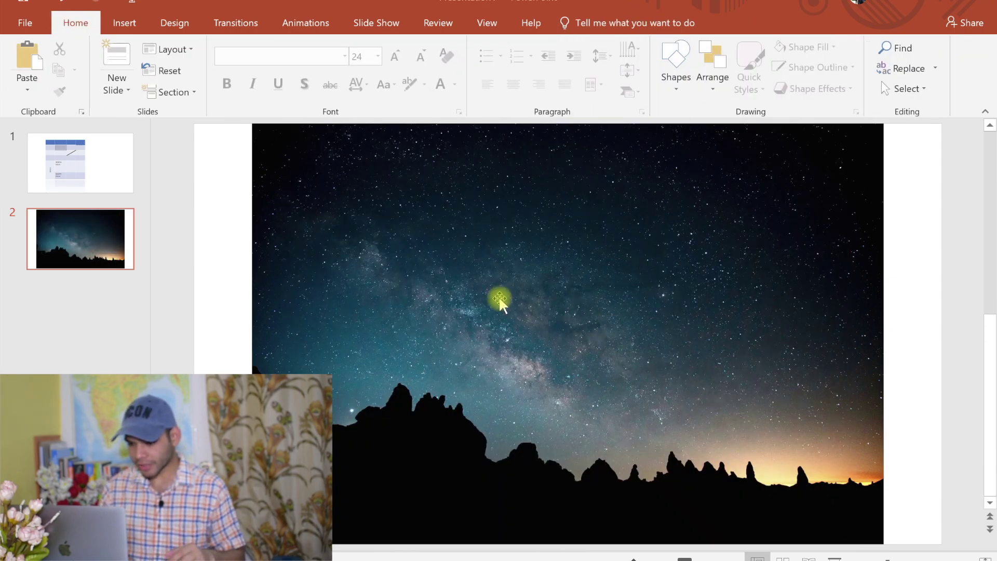
click(481, 267)
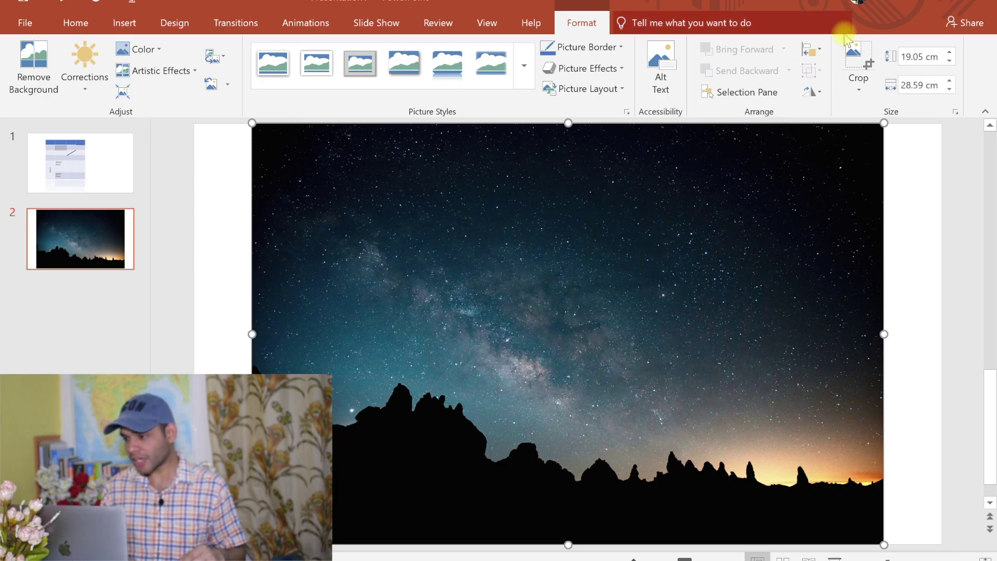
click(857, 62)
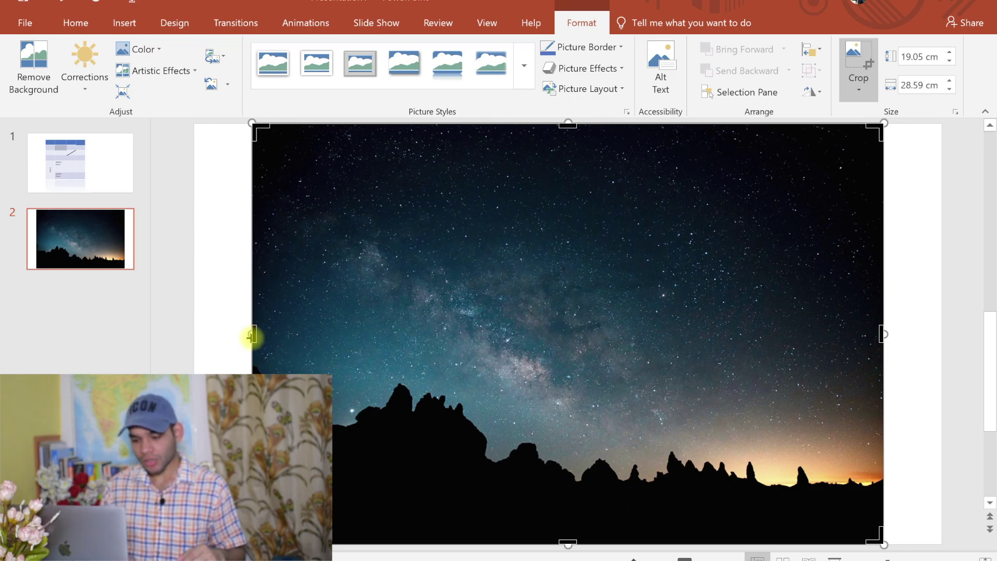
Crop the starry photo's top, left and right edges to about 15.36 × 16.3 cm.
drag(249, 338, 375, 332)
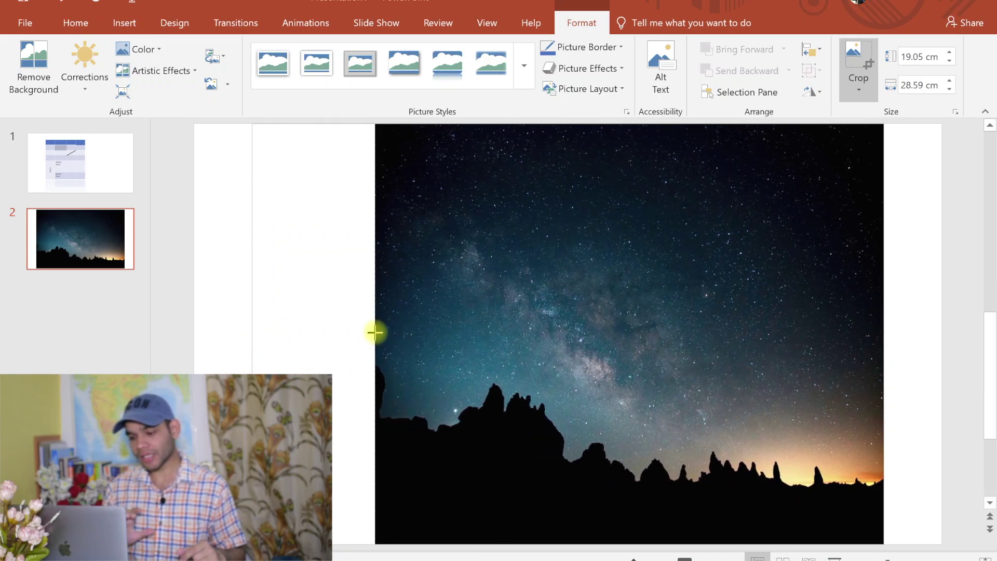
drag(375, 332, 375, 333)
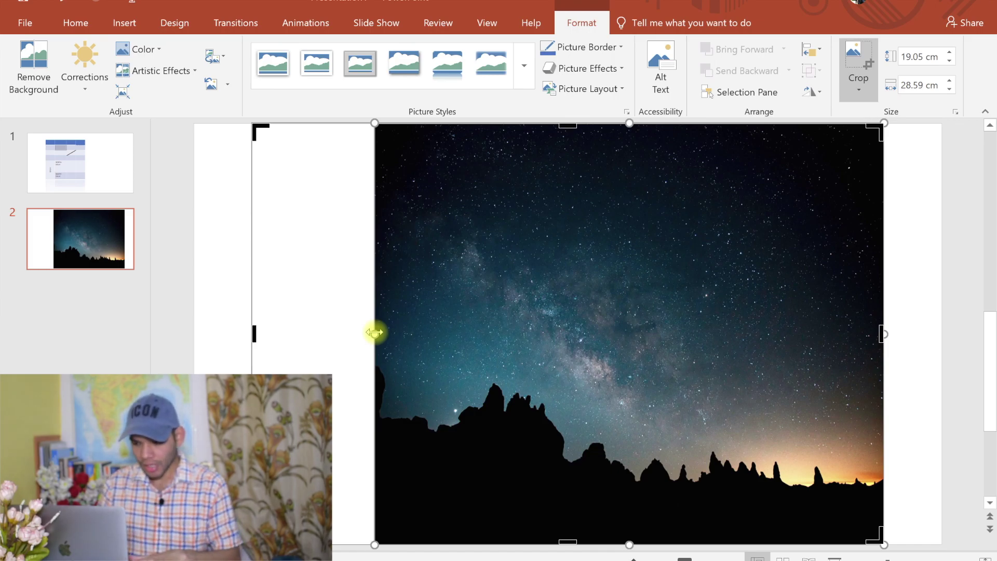
key(ctrl+z)
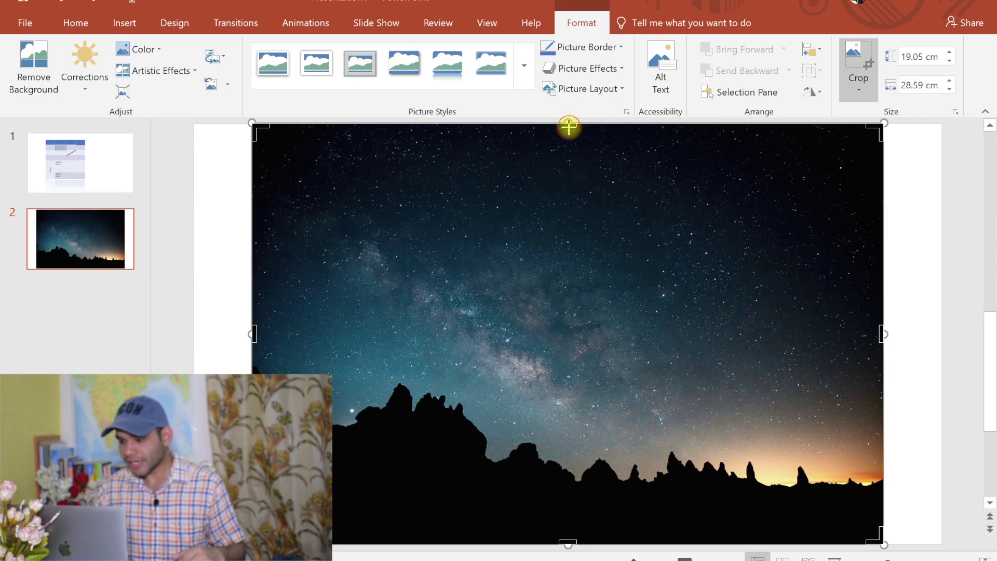
drag(568, 126, 571, 206)
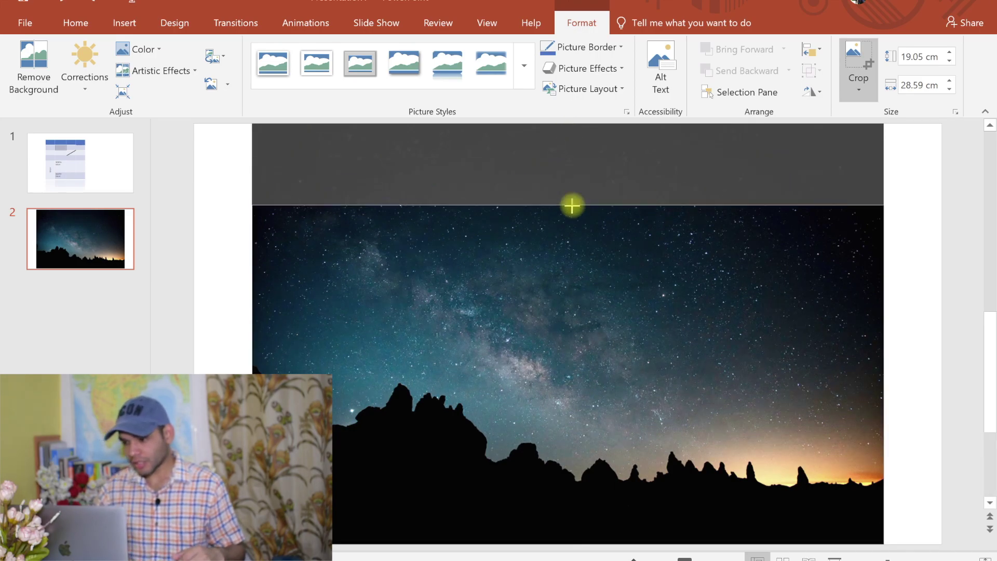
drag(571, 206, 570, 203)
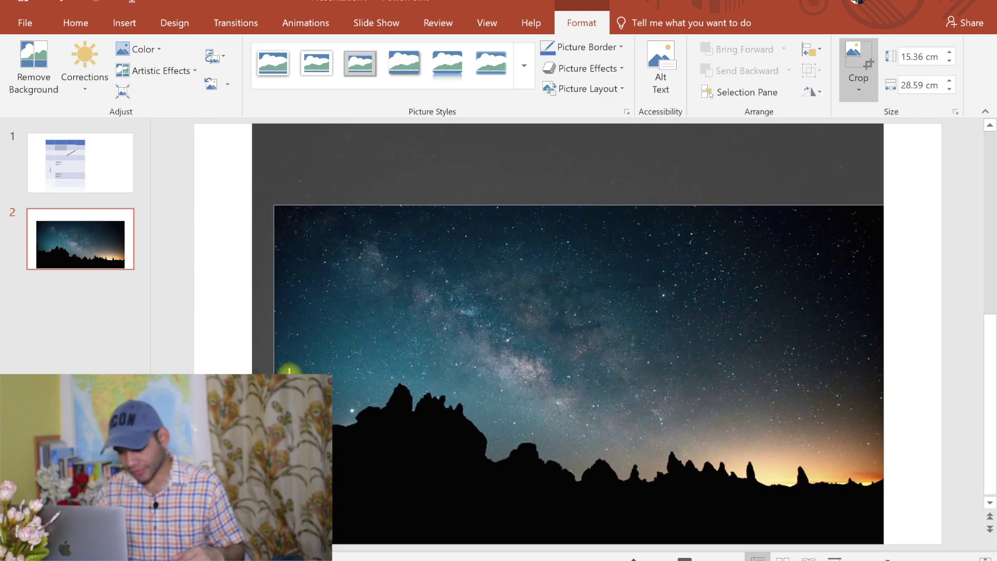
drag(254, 370, 378, 374)
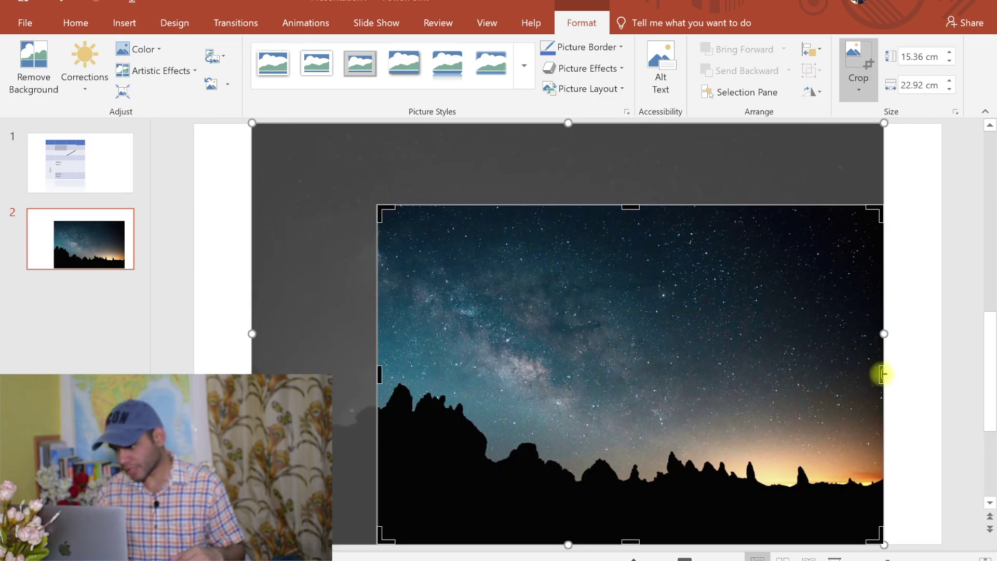
drag(881, 372, 737, 387)
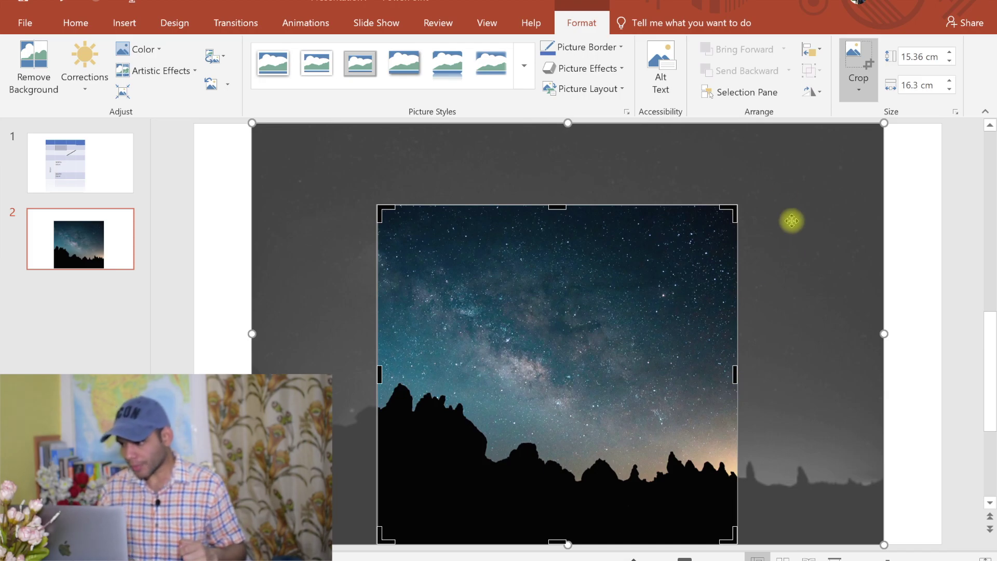
click(856, 55)
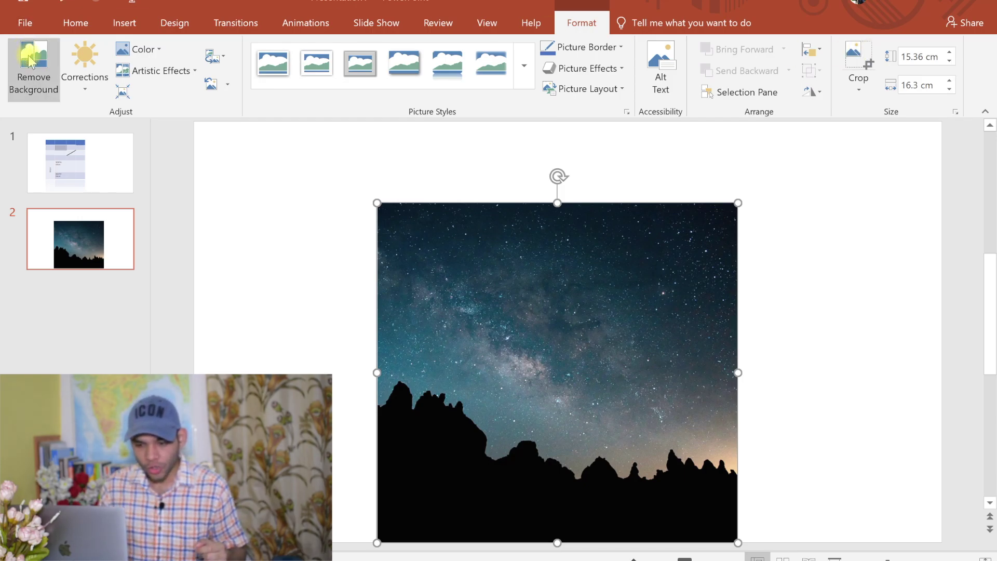
click(28, 78)
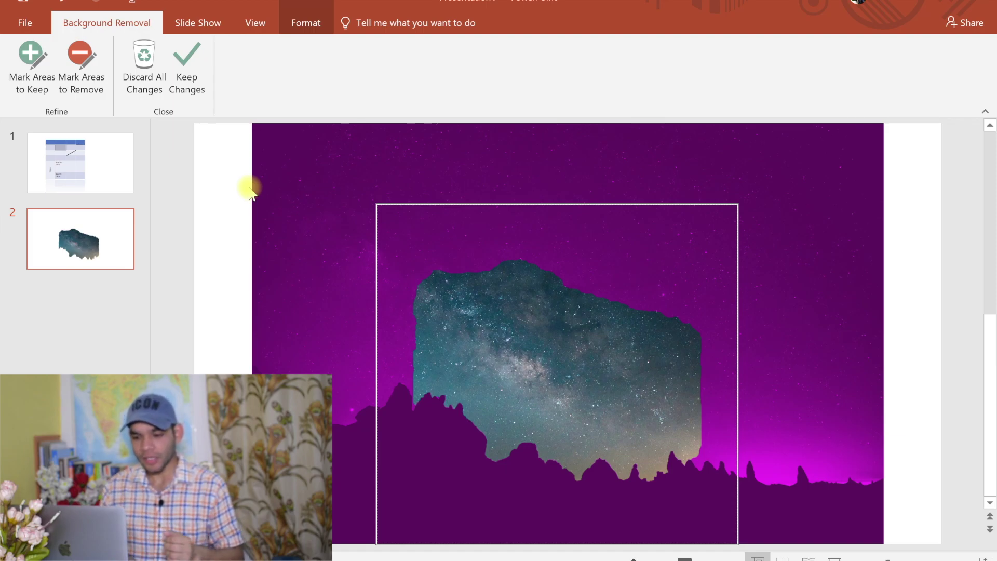
click(143, 67)
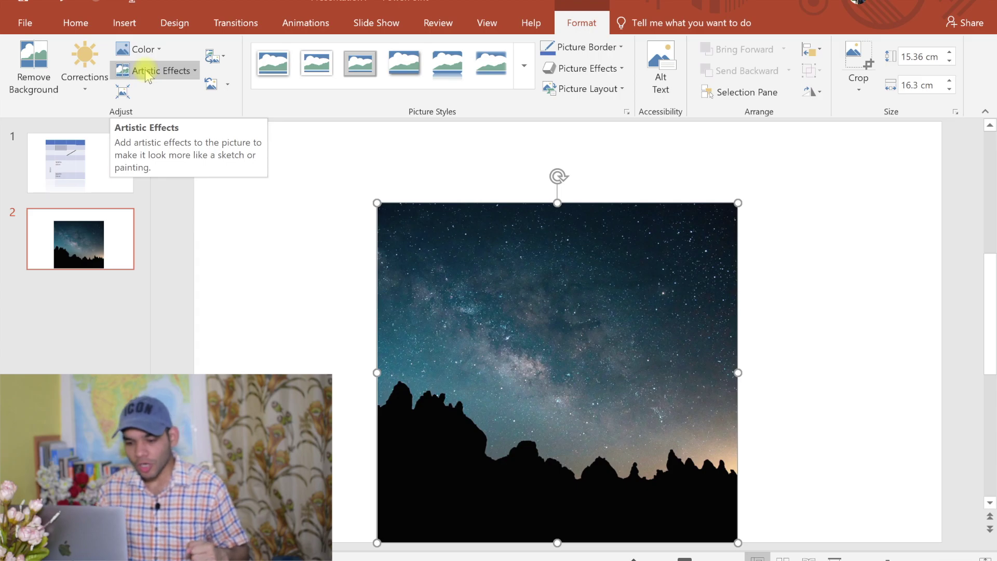
Apply a brighter, higher-contrast Brightness/Contrast preset to the cropped starry photo.
click(95, 81)
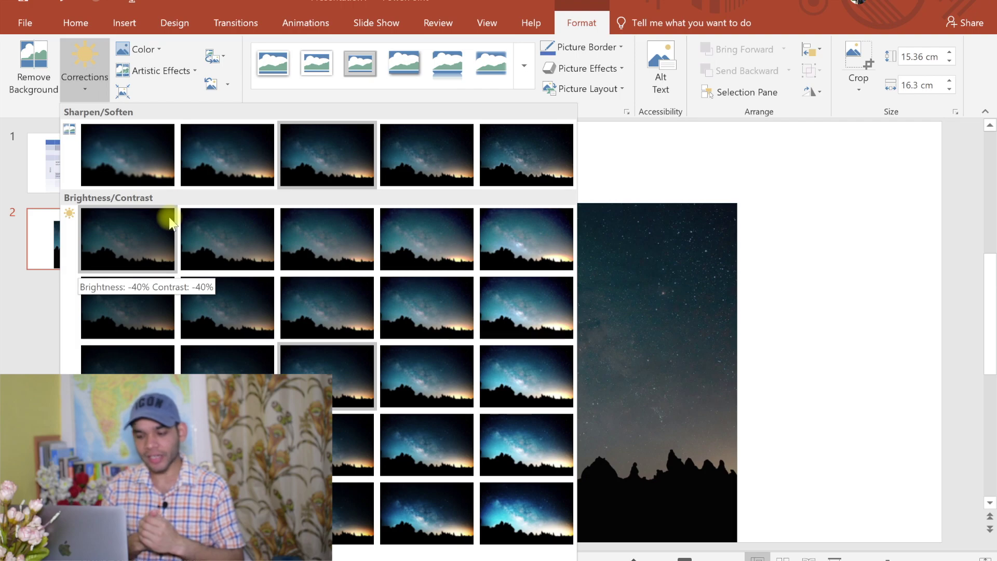
click(128, 308)
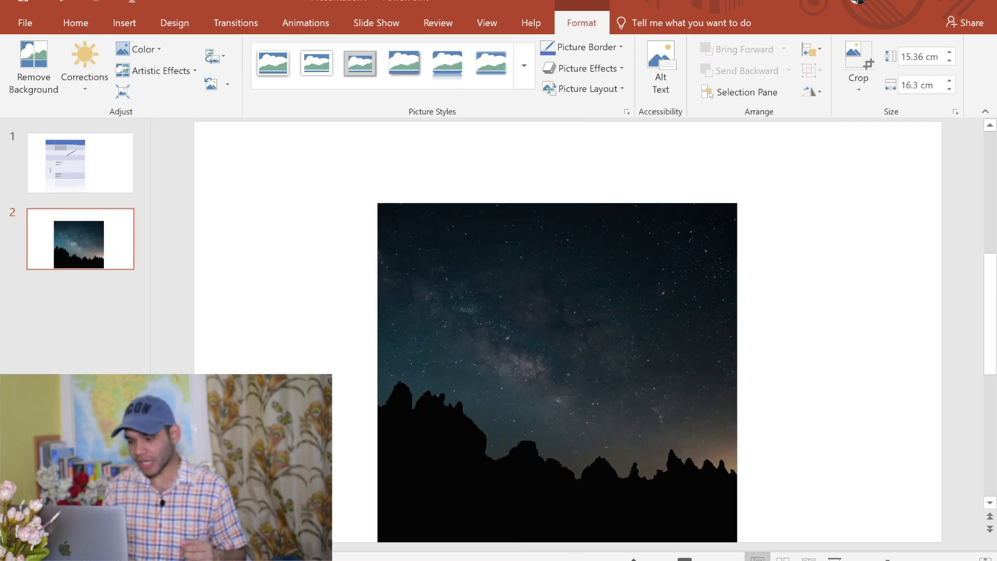
click(84, 62)
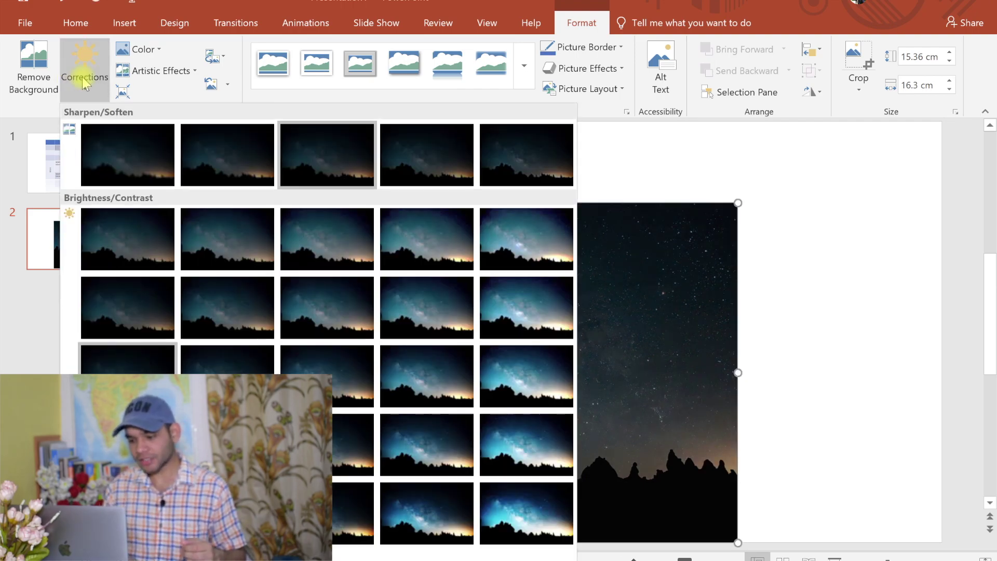
click(503, 363)
key(ctrl+z)
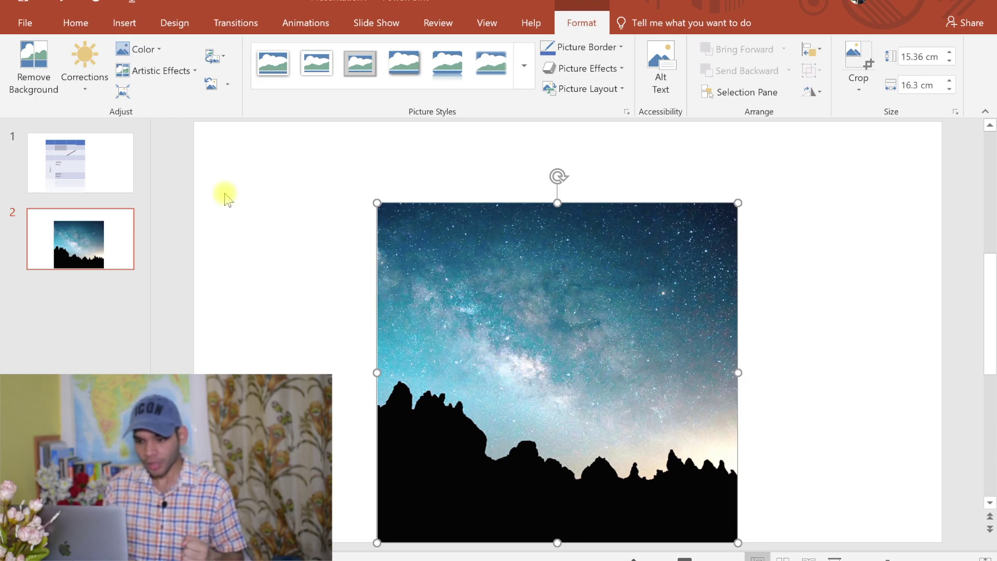
click(161, 52)
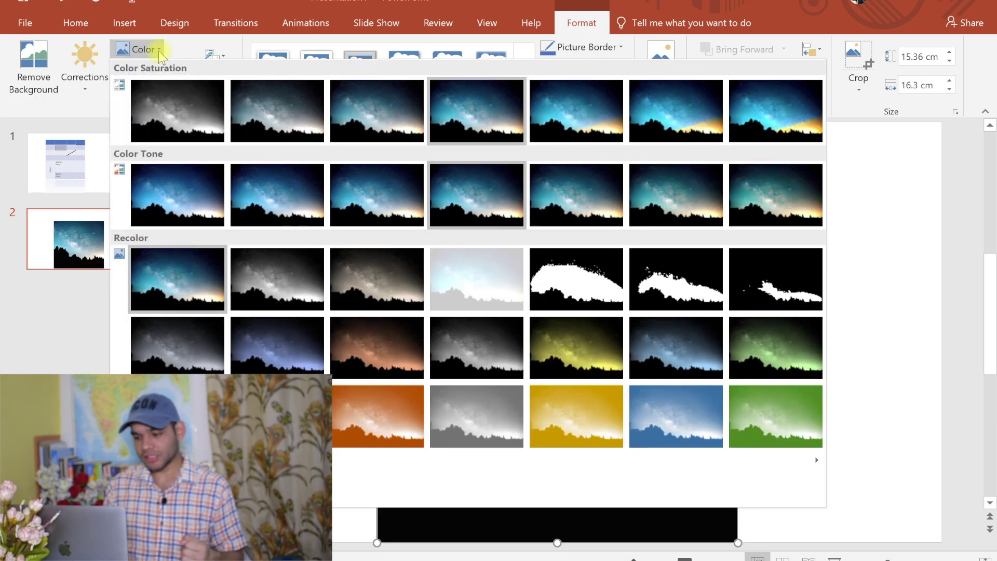
Try orange, dark blue and black-and-white recolours, then reset the photo's original look.
click(347, 397)
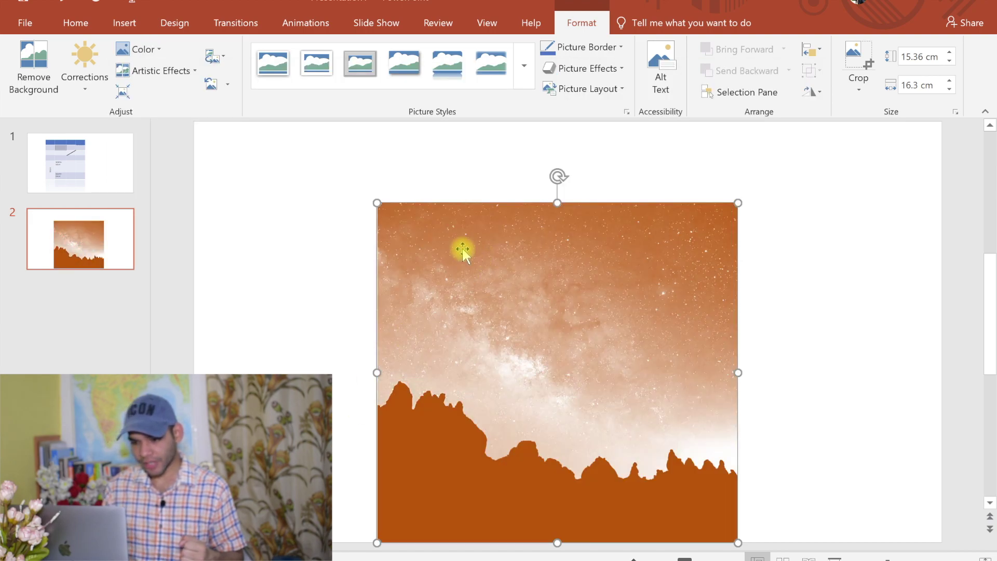
click(154, 51)
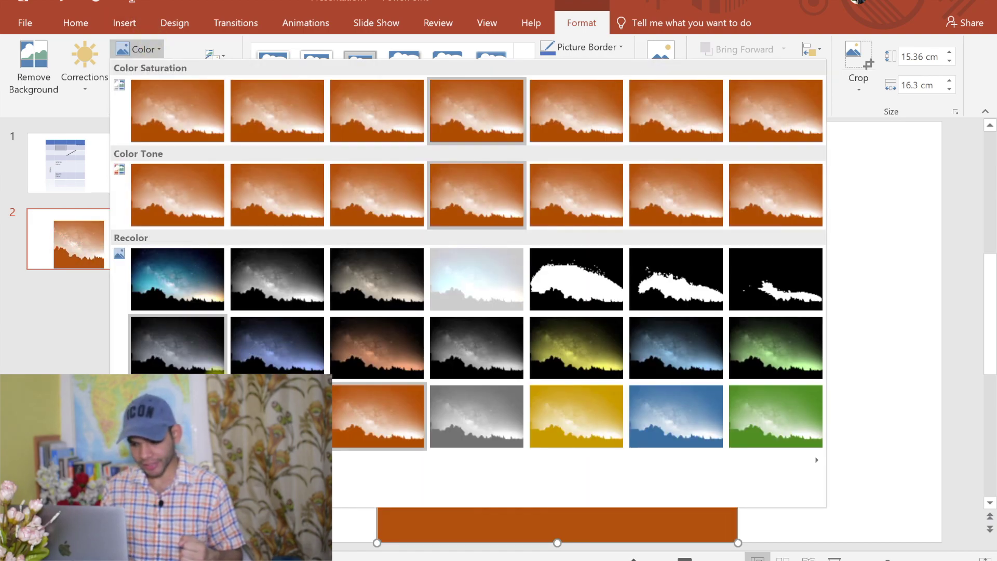
click(282, 361)
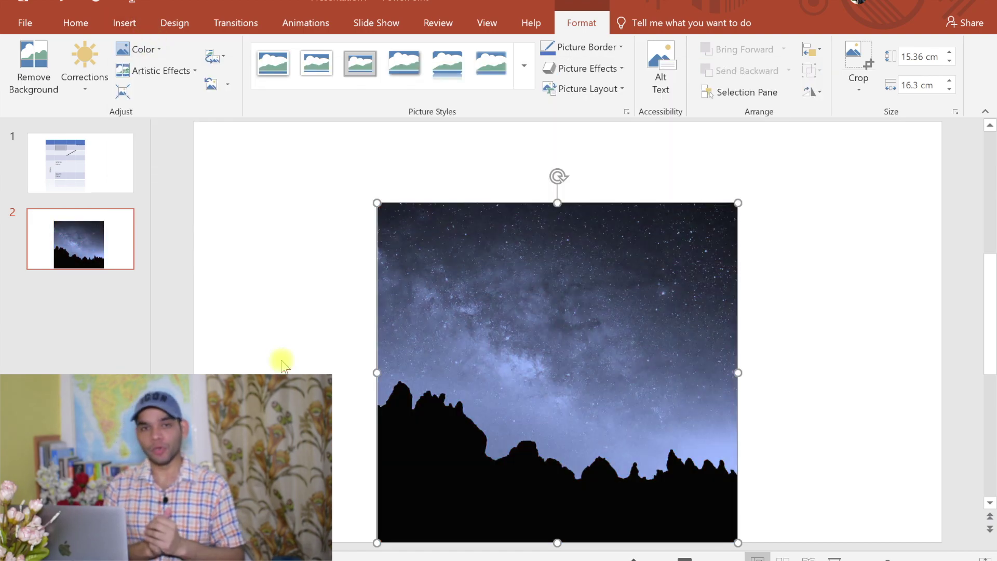
click(159, 58)
click(346, 405)
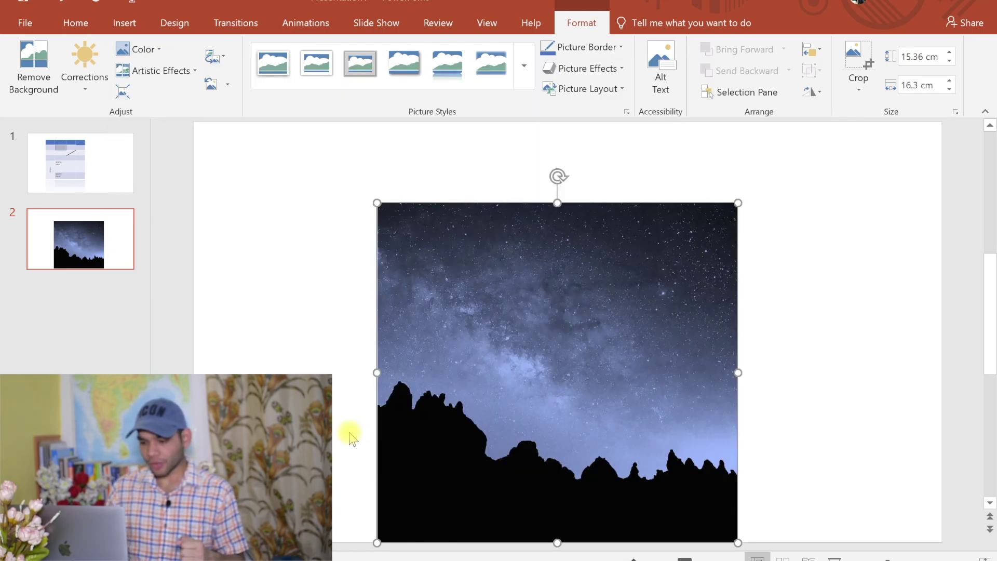
click(139, 49)
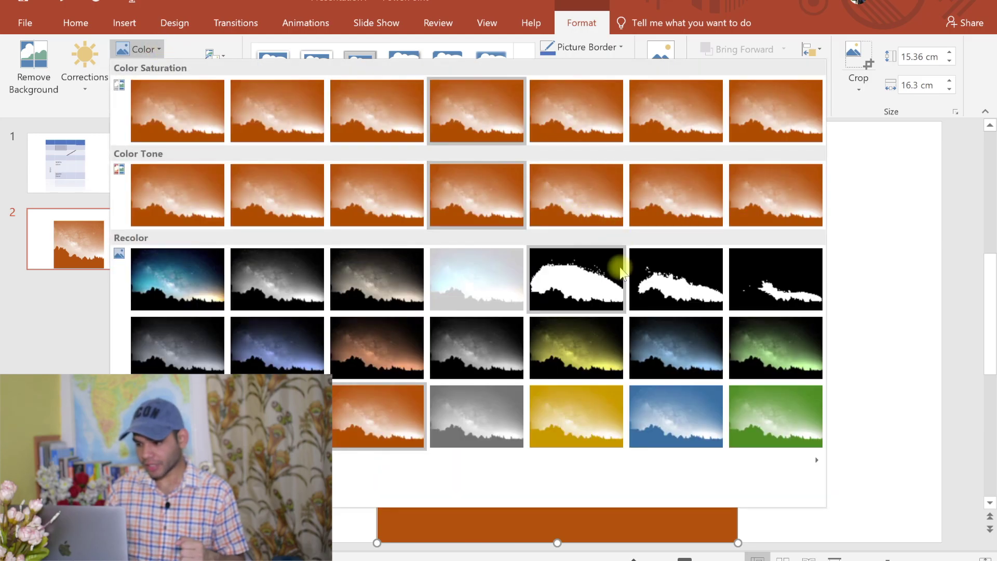
key(Escape)
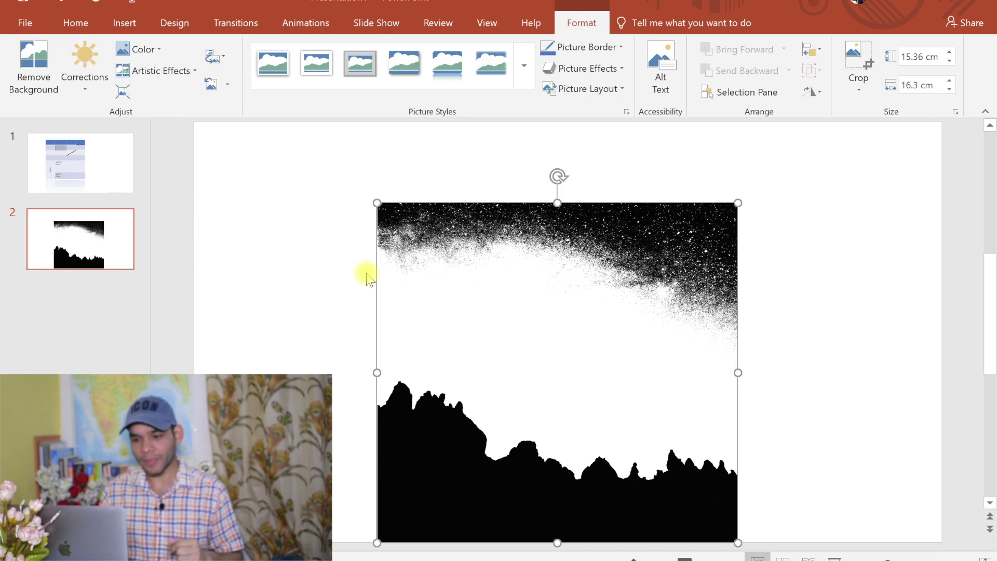
click(211, 84)
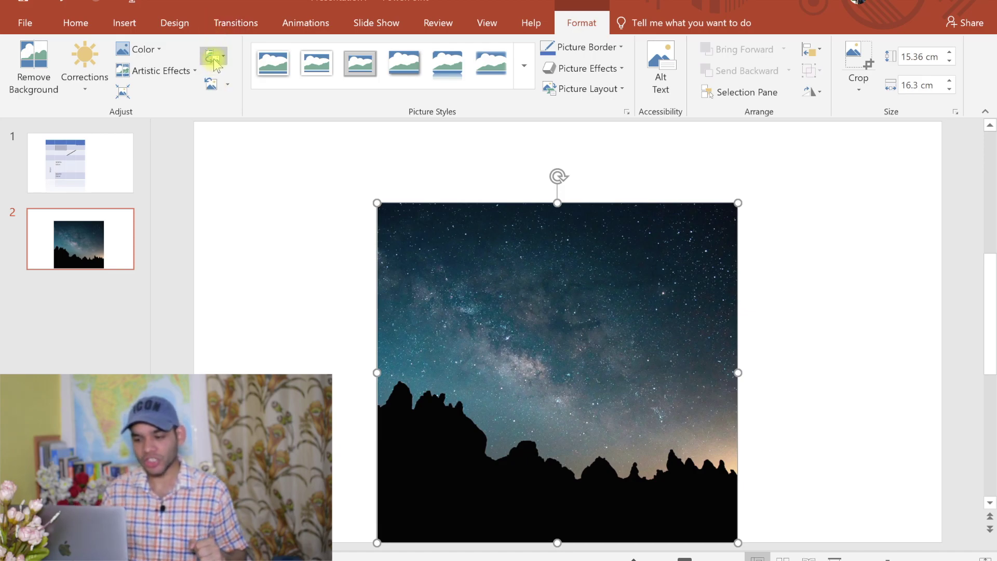
Replace the starry photo with the philippe-toupet mountain-lake image from the Desktop.
click(216, 65)
click(232, 77)
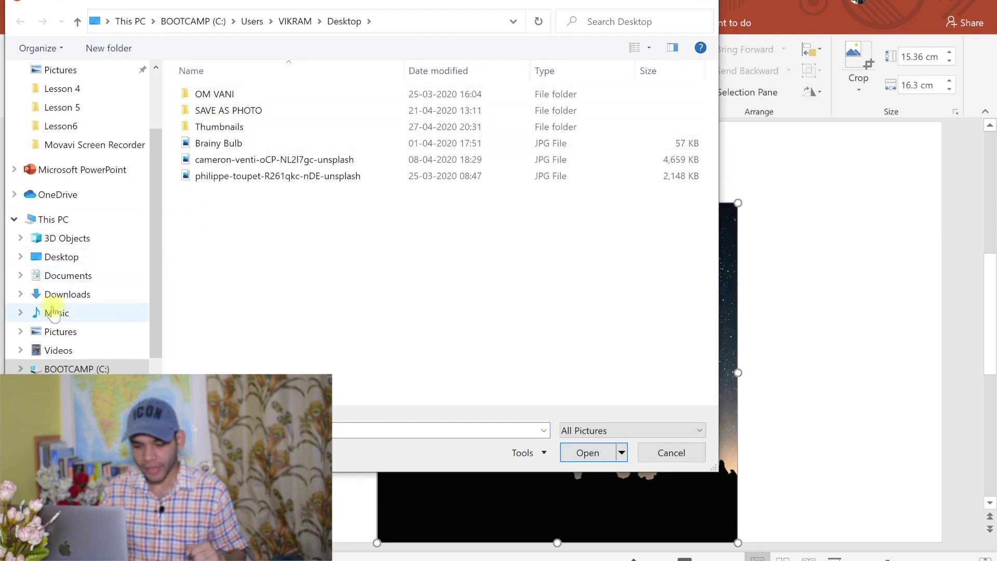
click(82, 262)
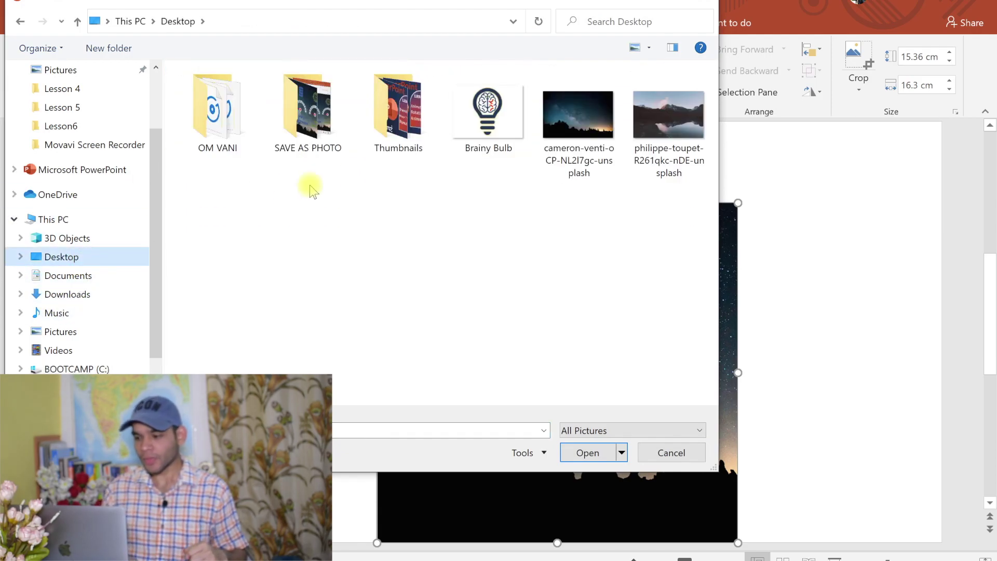
click(648, 146)
click(577, 453)
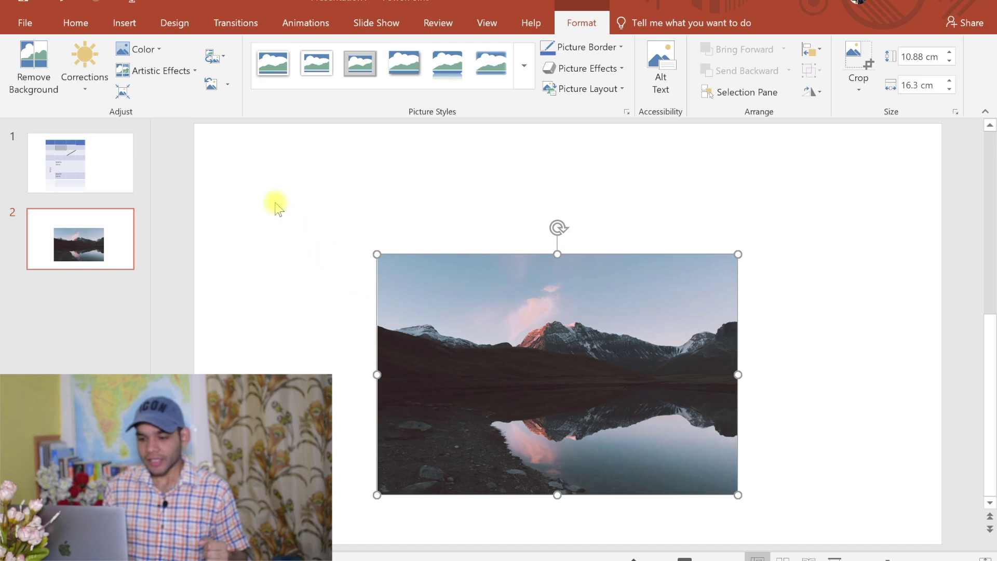
click(196, 71)
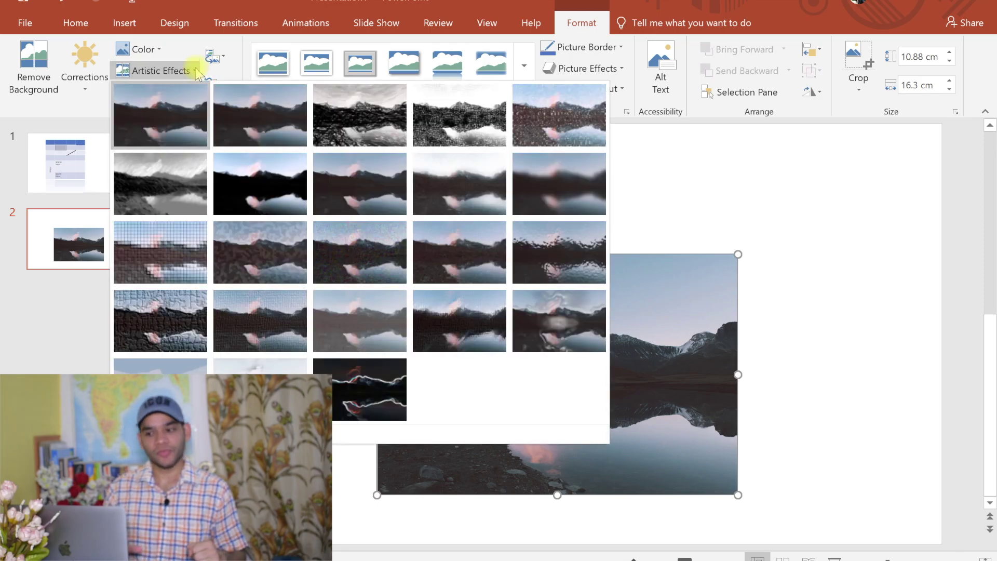
click(355, 118)
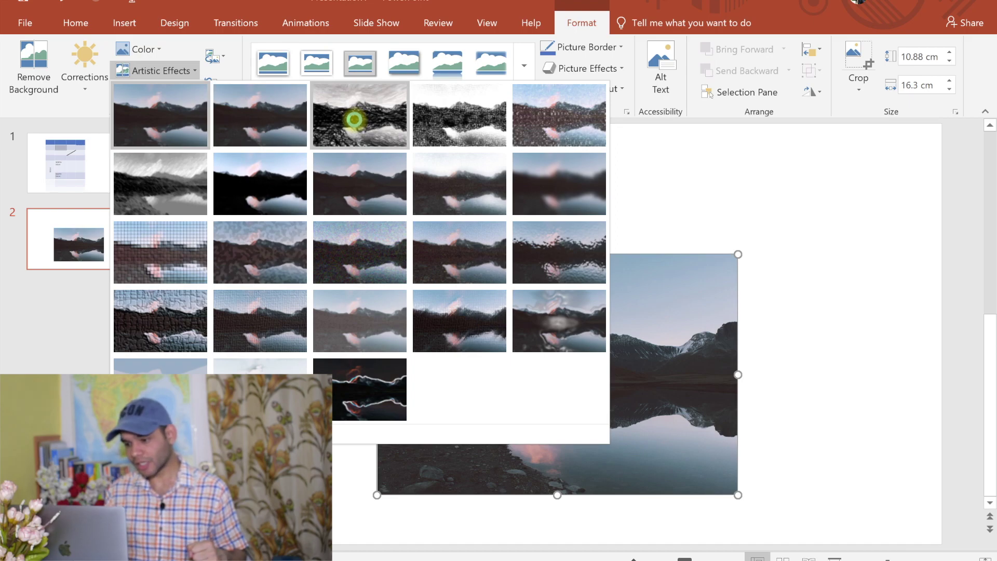
click(355, 118)
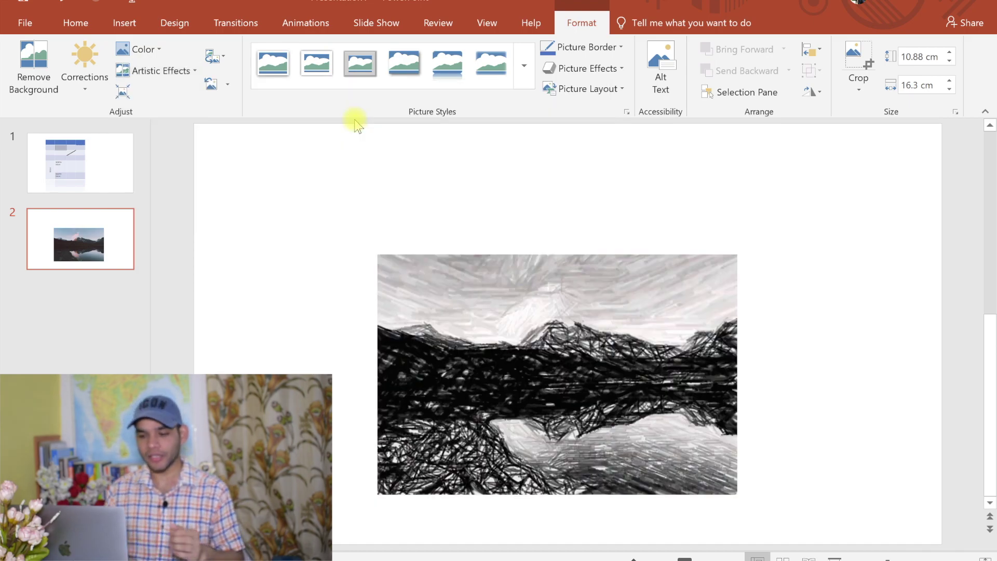
click(196, 71)
click(195, 70)
click(195, 71)
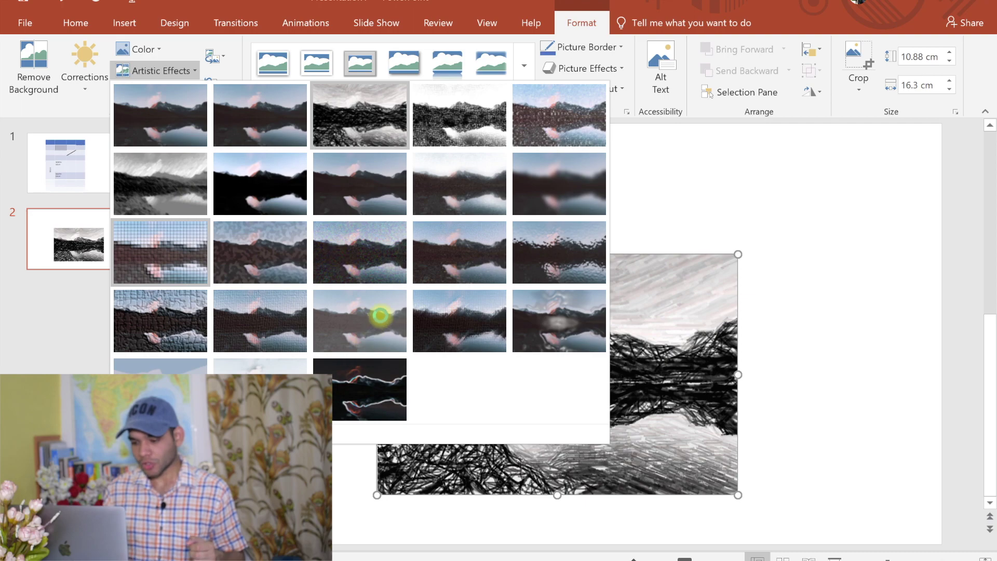
click(379, 315)
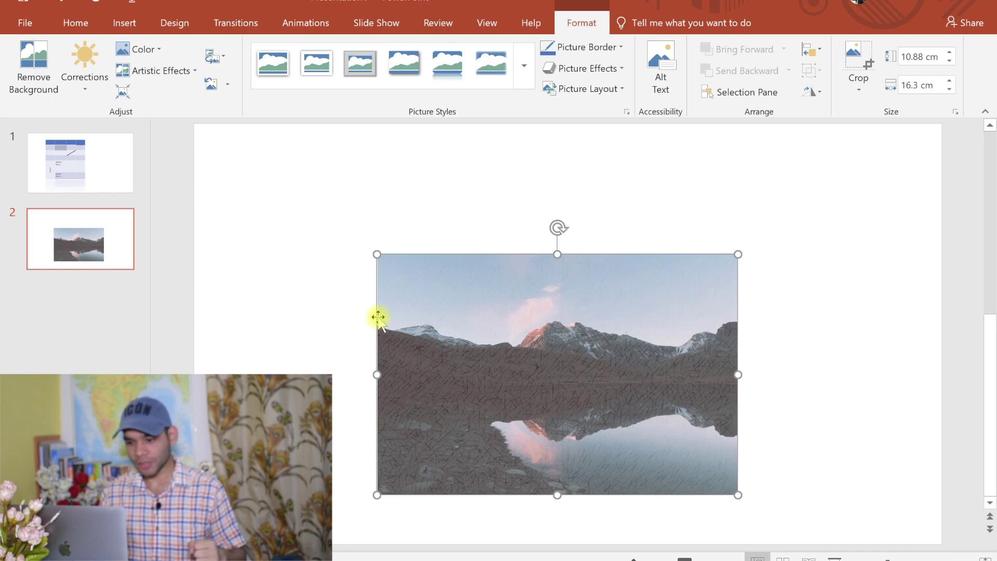
click(269, 224)
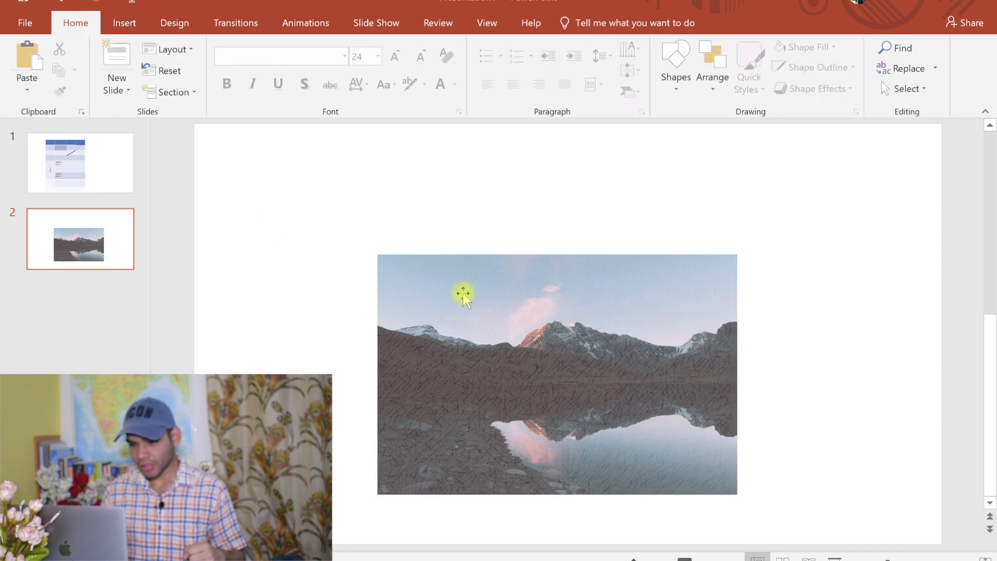
click(521, 299)
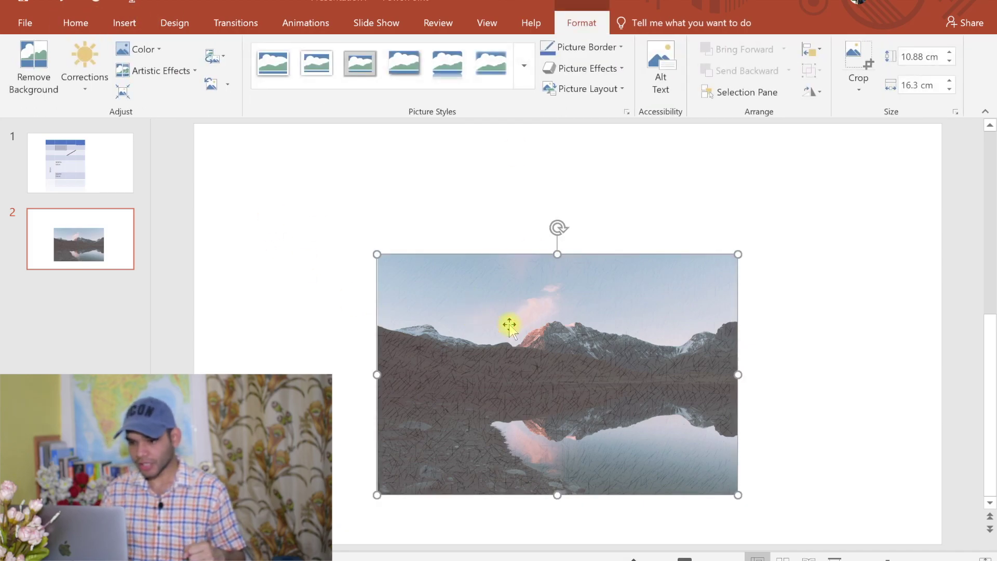
click(210, 84)
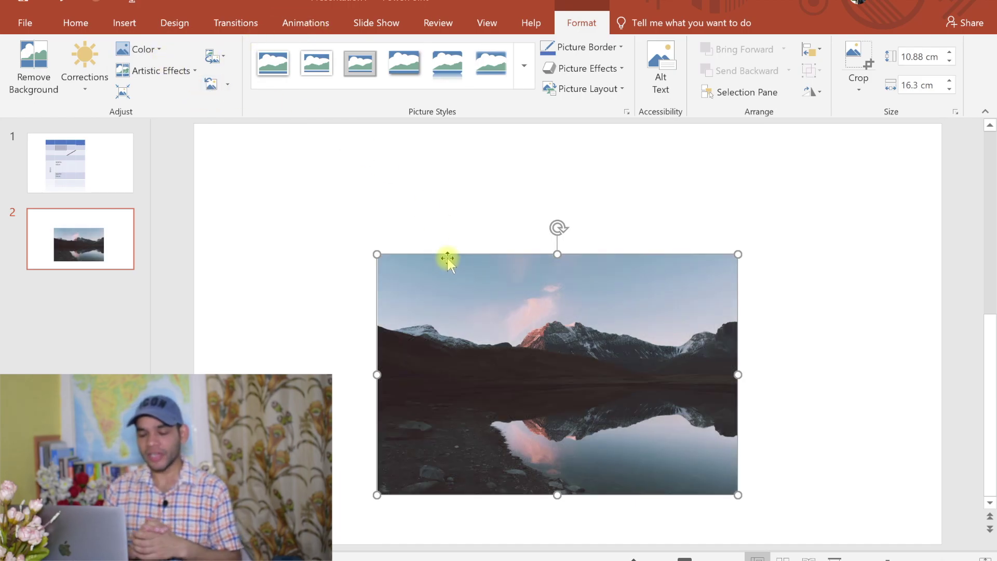
Give the mountain-lake photo a yellow 6 pt long dash-dot picture border.
click(524, 66)
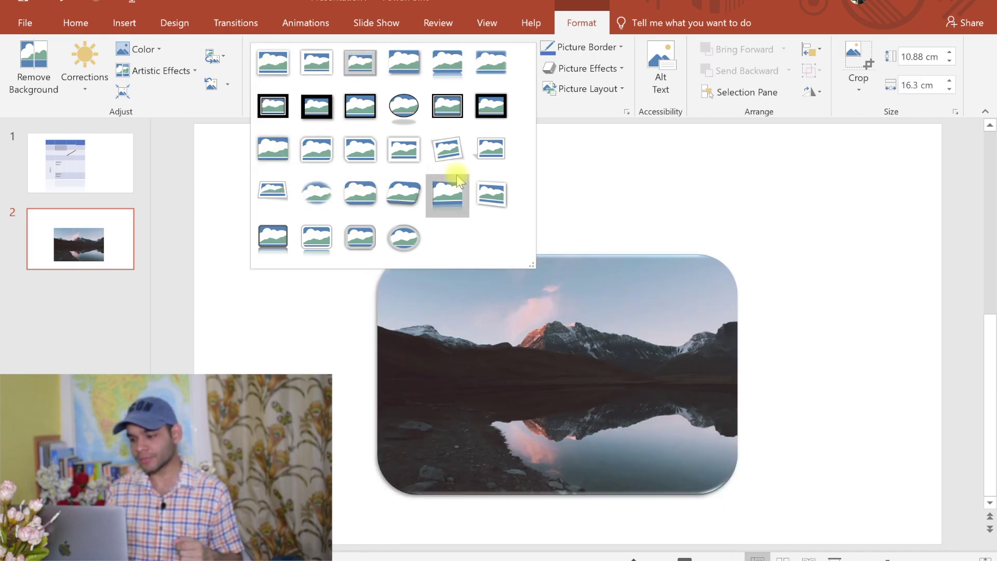
click(623, 171)
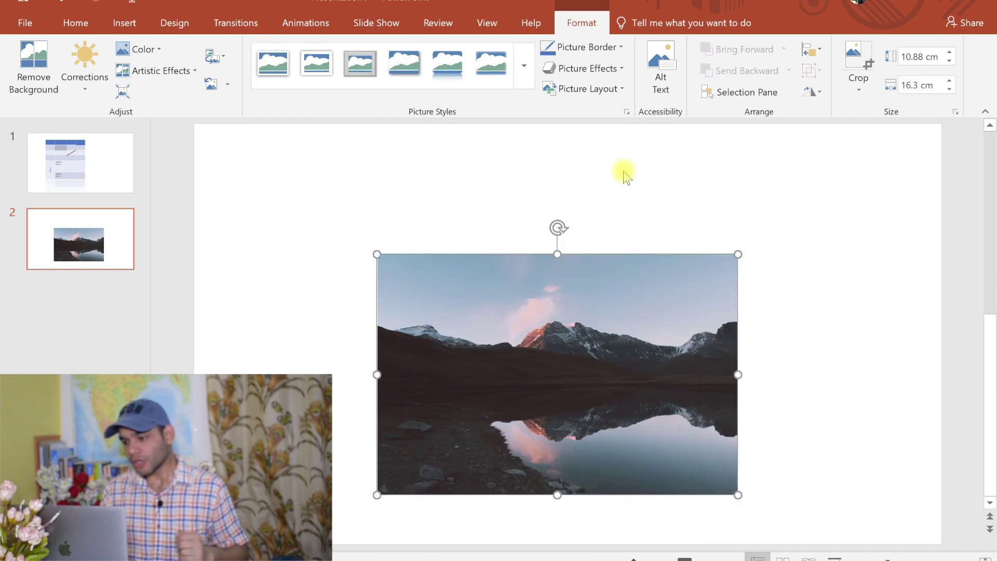
click(621, 47)
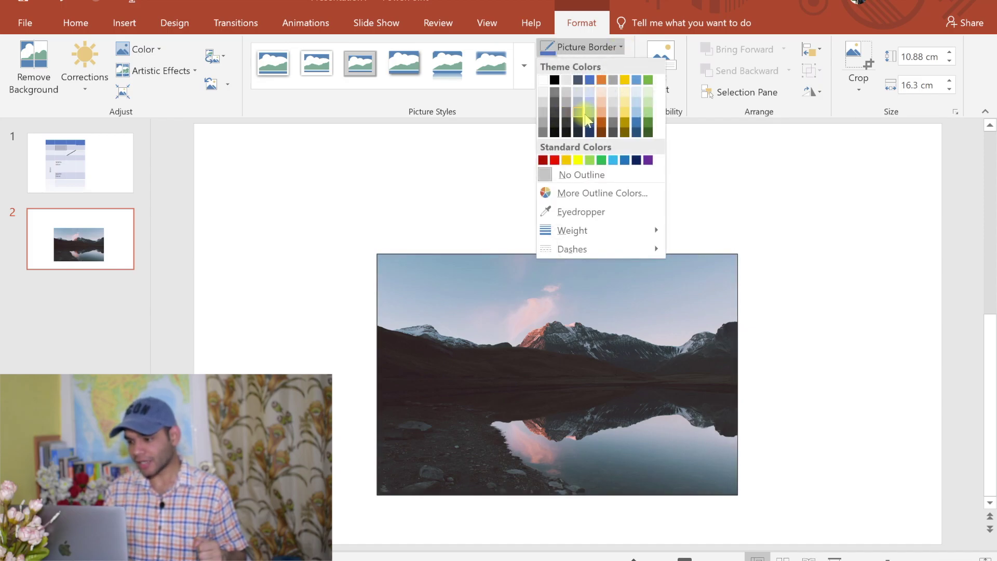
click(624, 110)
click(621, 47)
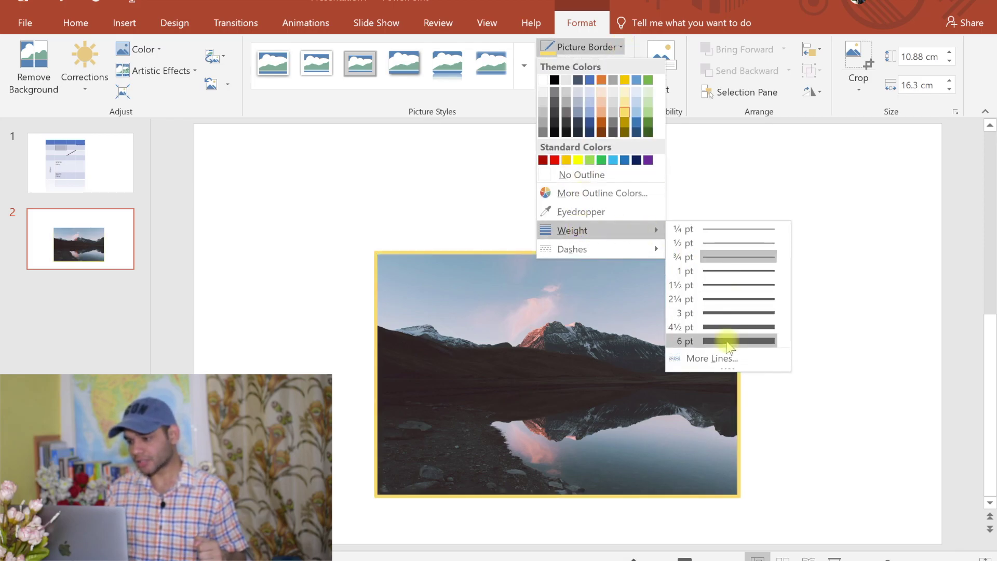
mouse_move(572, 230)
click(725, 338)
click(617, 48)
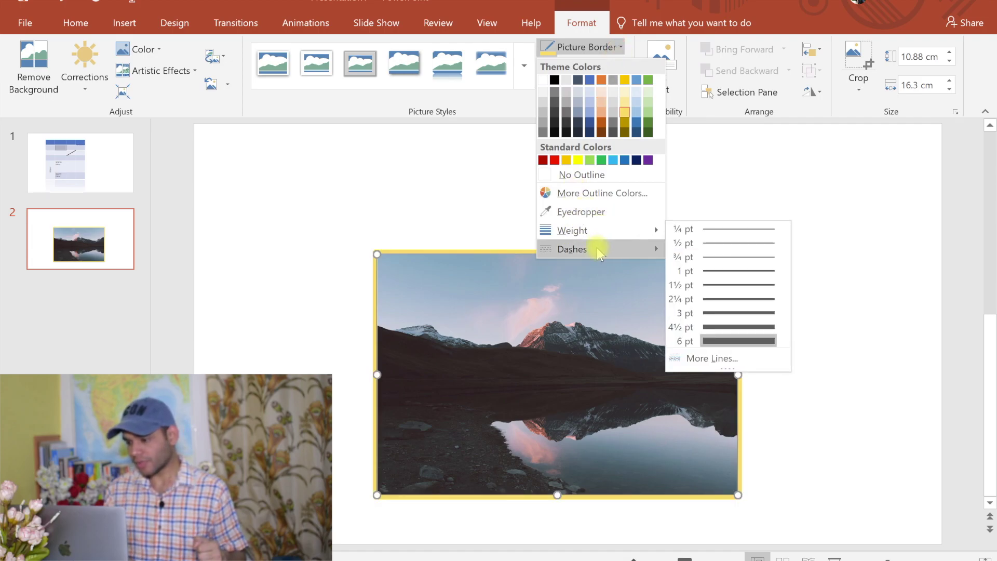
click(705, 321)
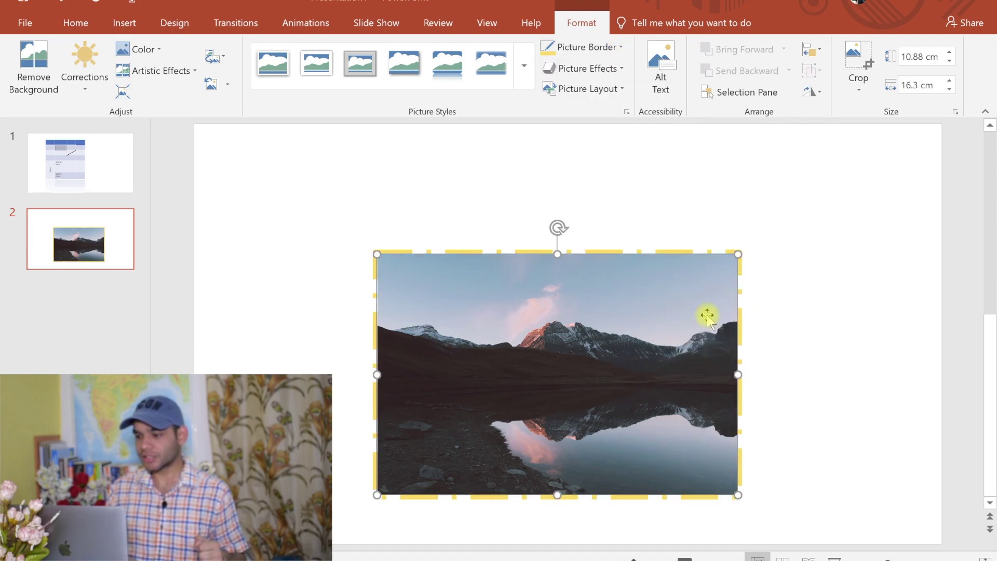
Convert the photo into a circular picture layout and try the colourful colour scheme.
click(627, 94)
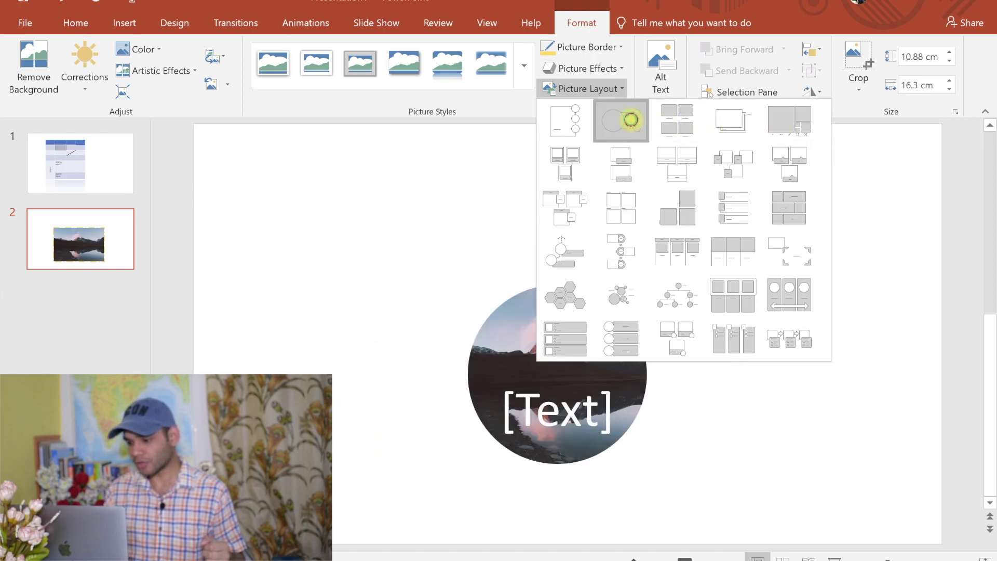
click(629, 122)
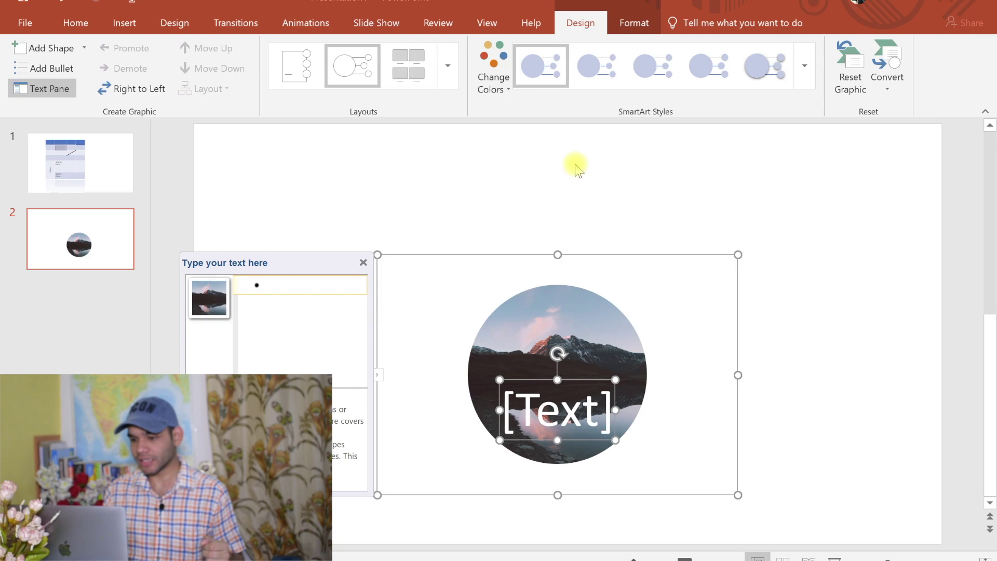
click(501, 91)
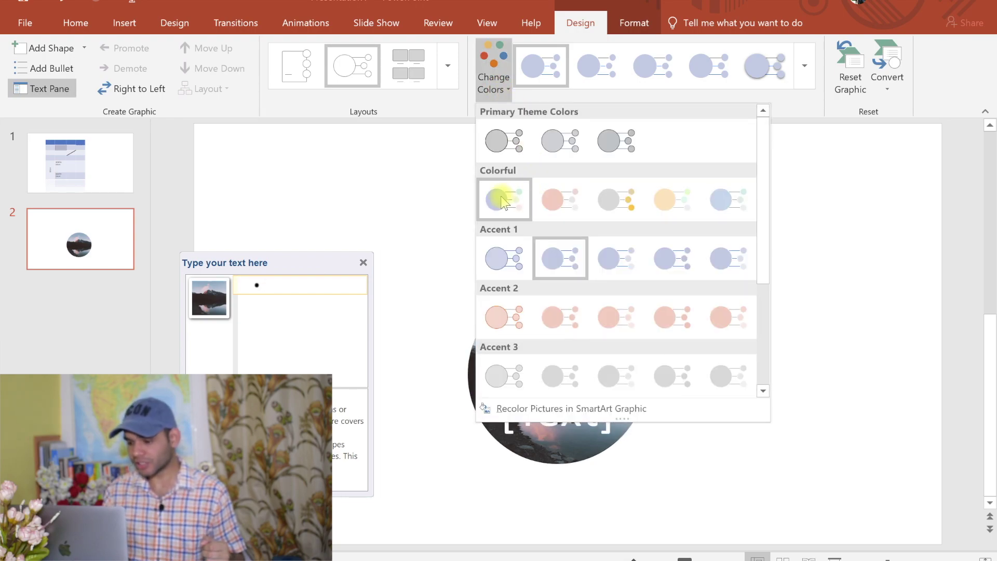
click(500, 196)
Apply the third SmartArt style, switch to the second style, then deselect the graphic.
click(652, 63)
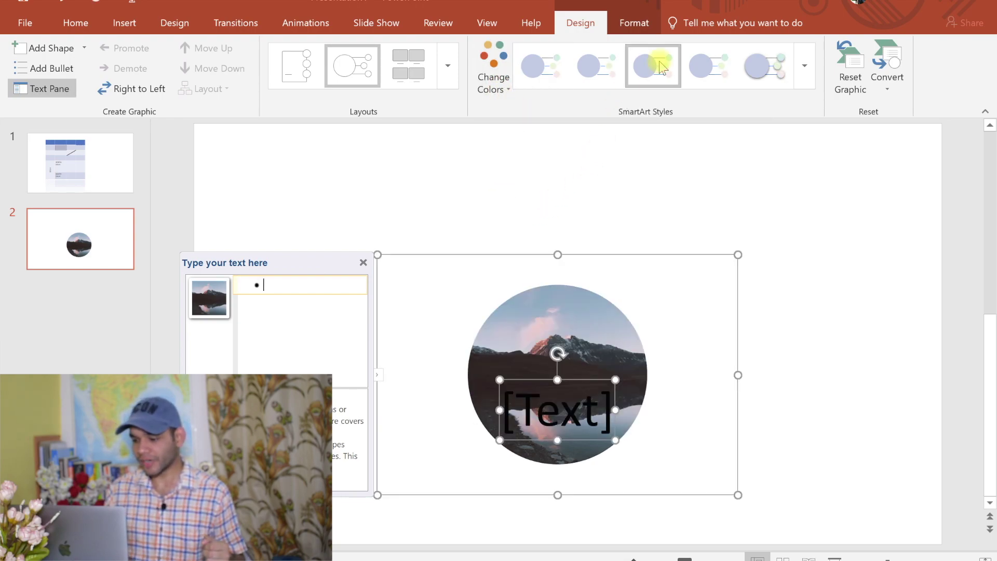
click(615, 65)
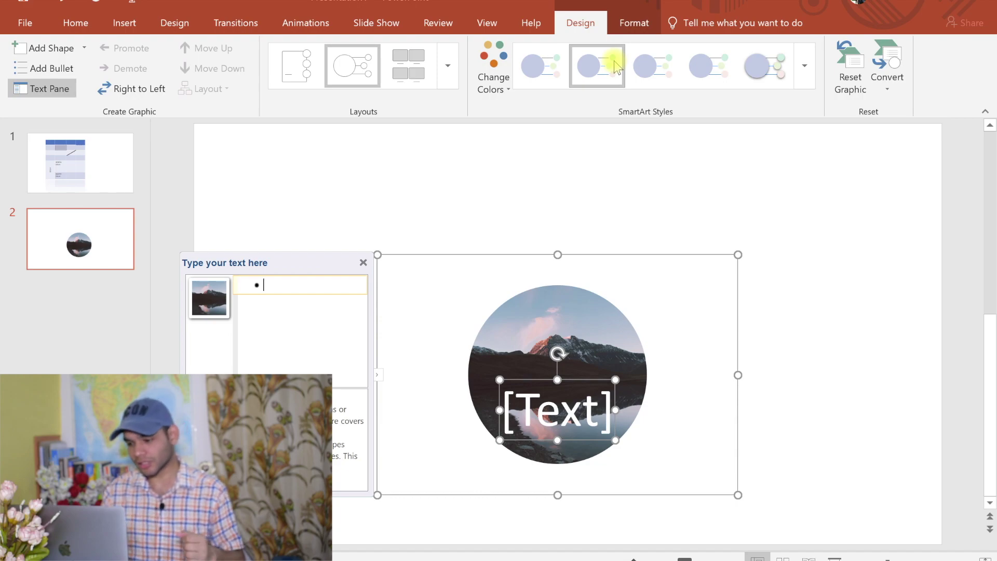
click(688, 158)
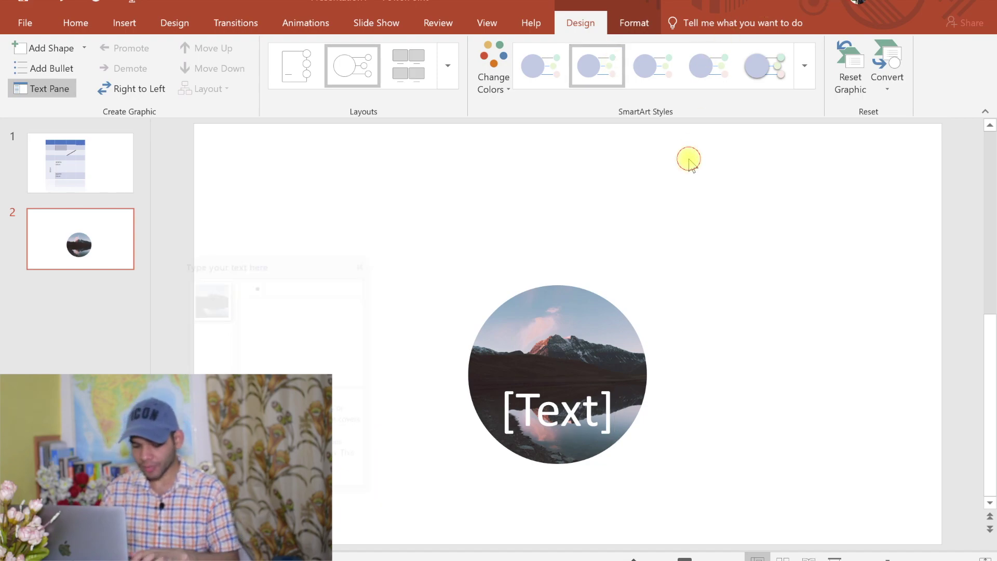
Undo the circular layout to restore the rectangular photo with its yellow dashed border.
key(Tab)
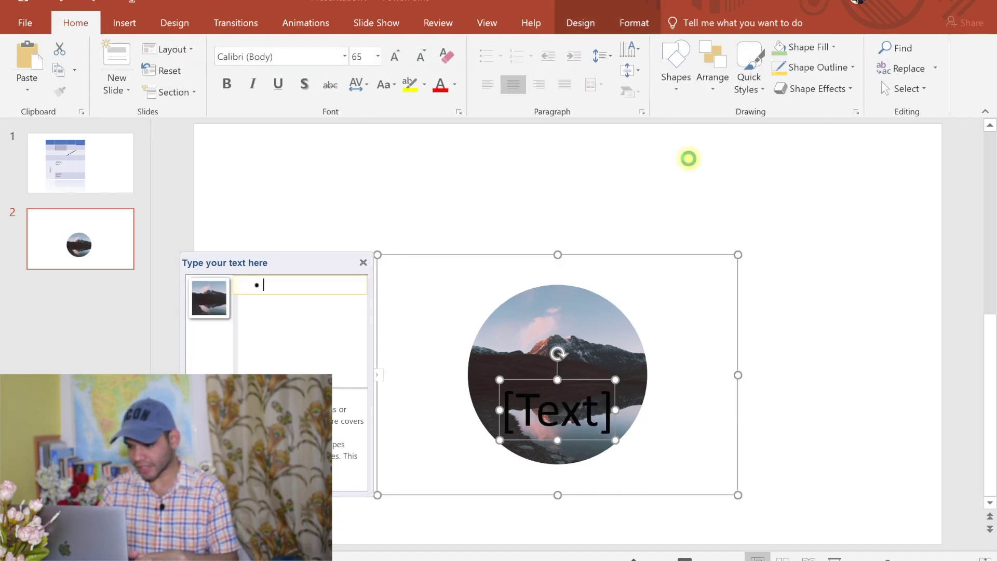
key(ctrl+z)
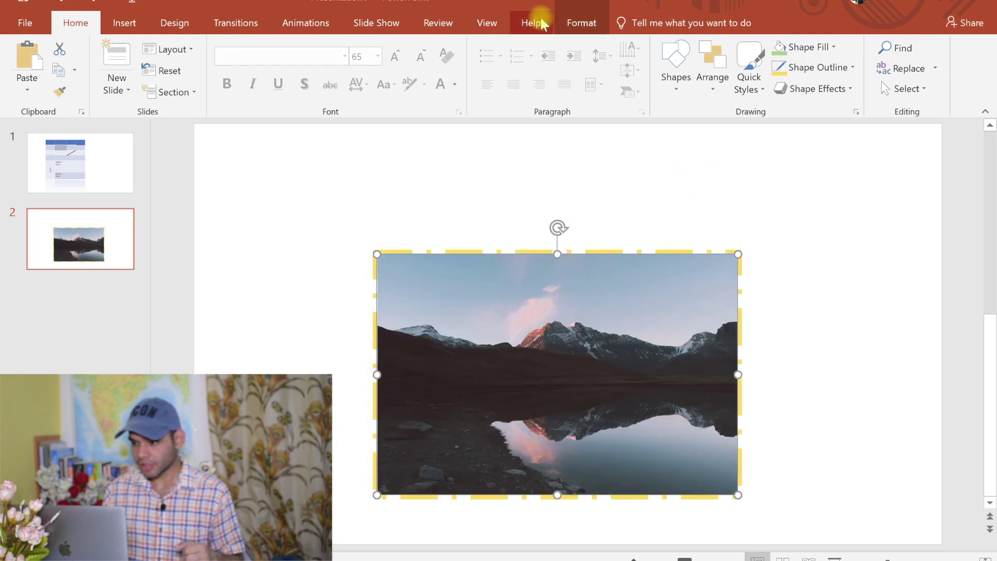
click(581, 24)
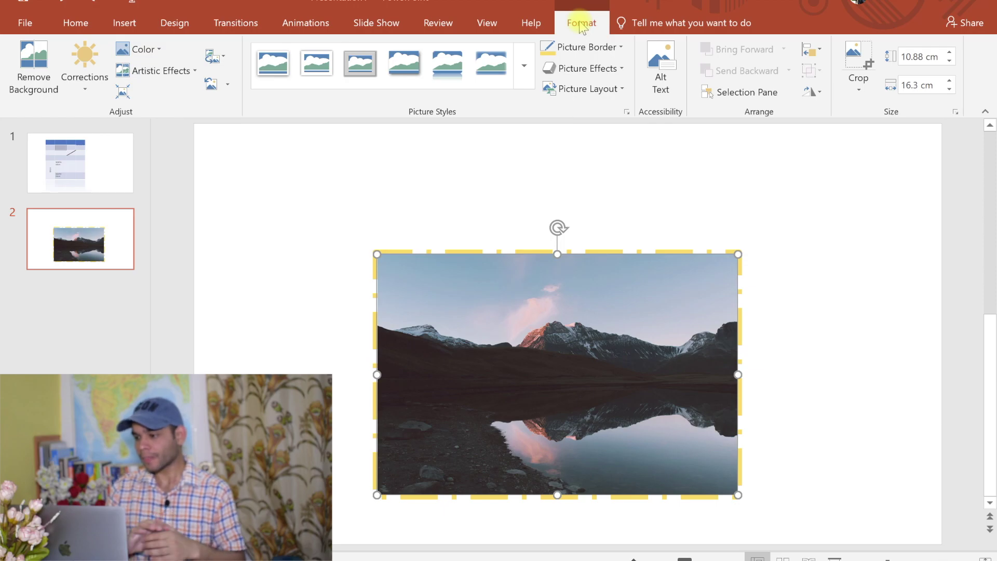